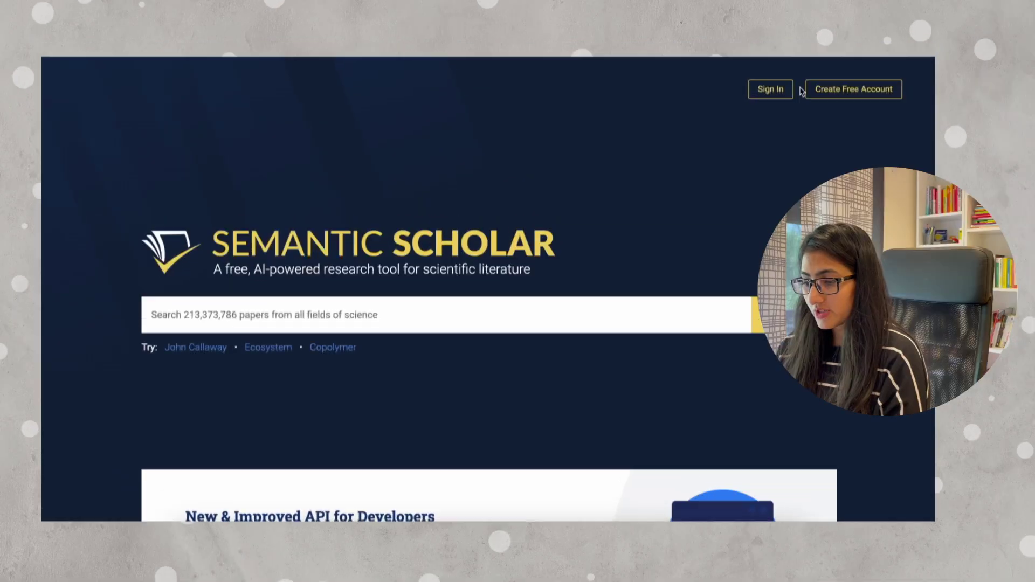
# Sign in to Semantic Scholar with a Google account.
pyautogui.click(850, 40)
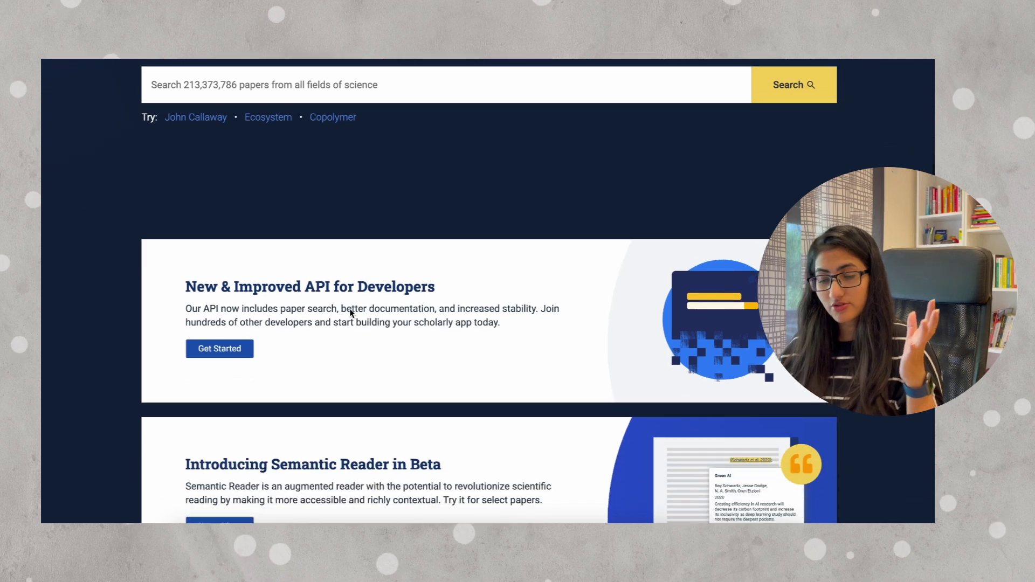
pyautogui.scroll(-5, 350, 310)
pyautogui.scroll(-3, 350, 313)
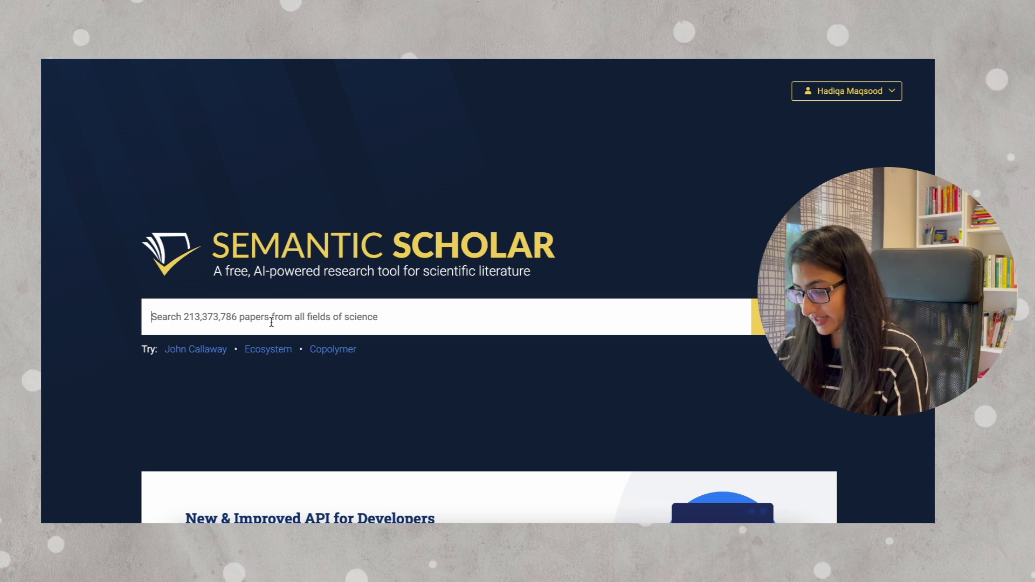
# Search Semantic Scholar for 'water resources planning'.
pyautogui.write('ater resources')
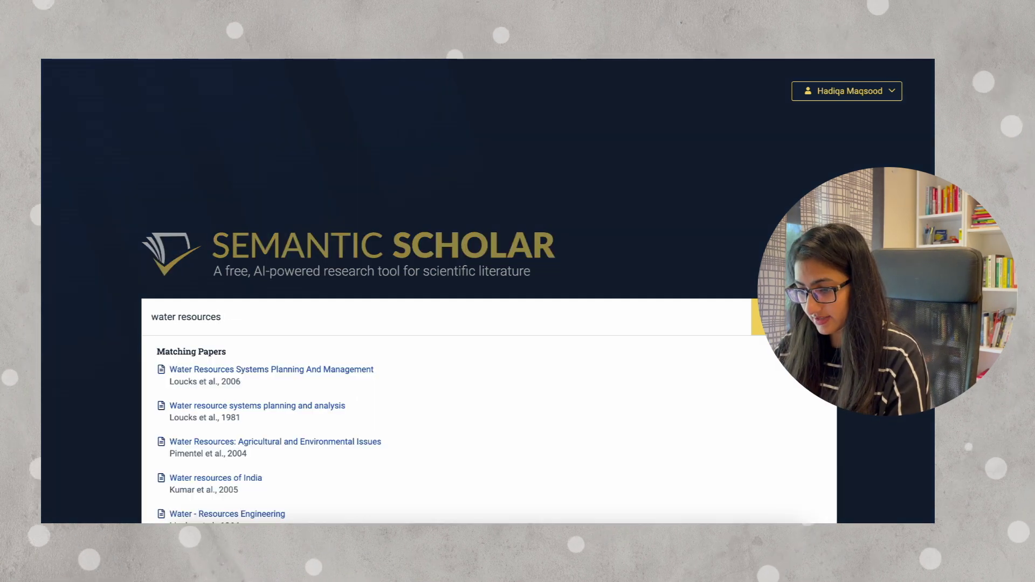
pyautogui.write('planning')
pyautogui.press('Return')
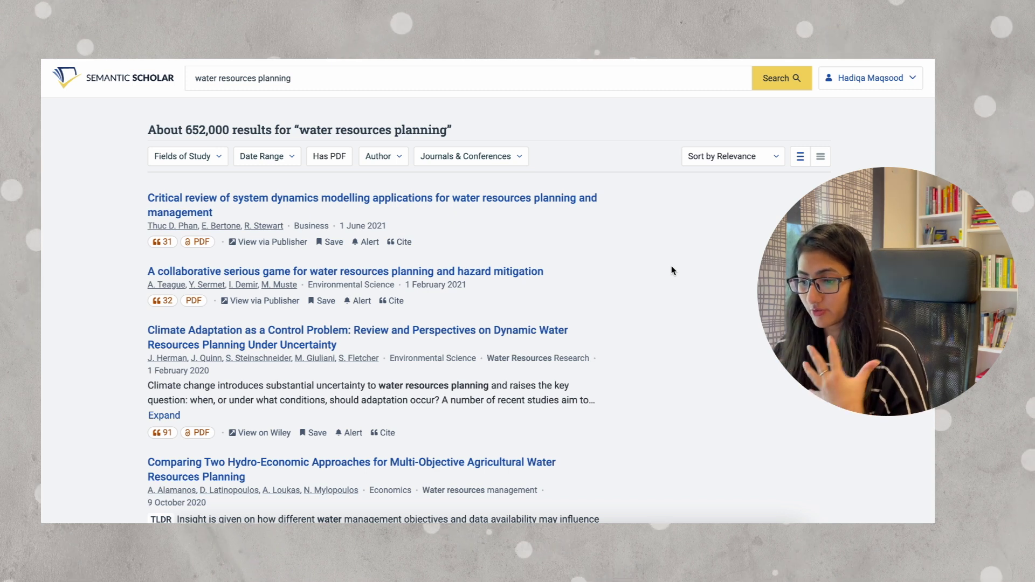
# Limit the results to papers from 1988 onward that have a PDF.
pyautogui.click(218, 158)
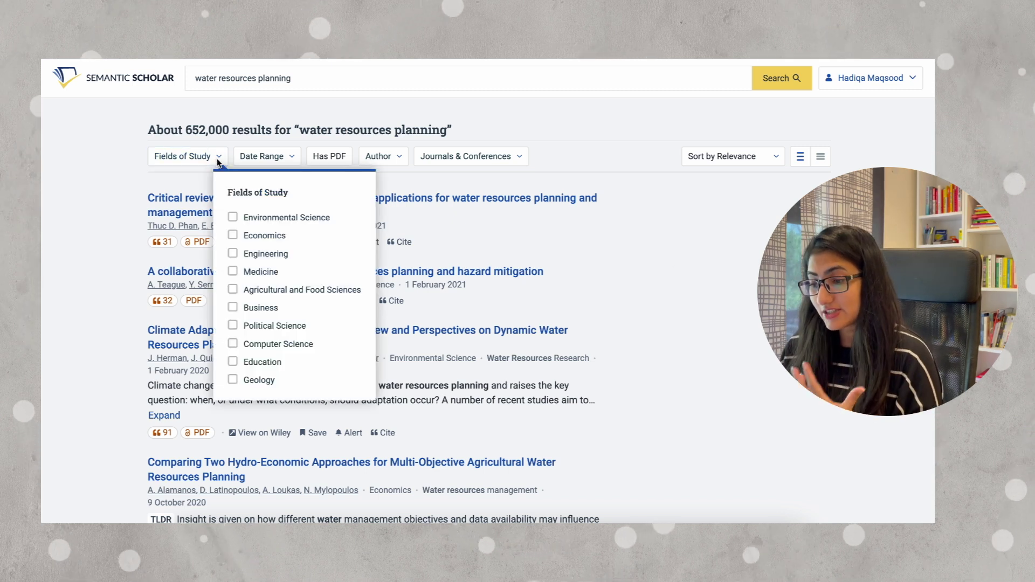
pyautogui.click(264, 156)
pyautogui.moveTo(304, 217); pyautogui.dragTo(466, 220)
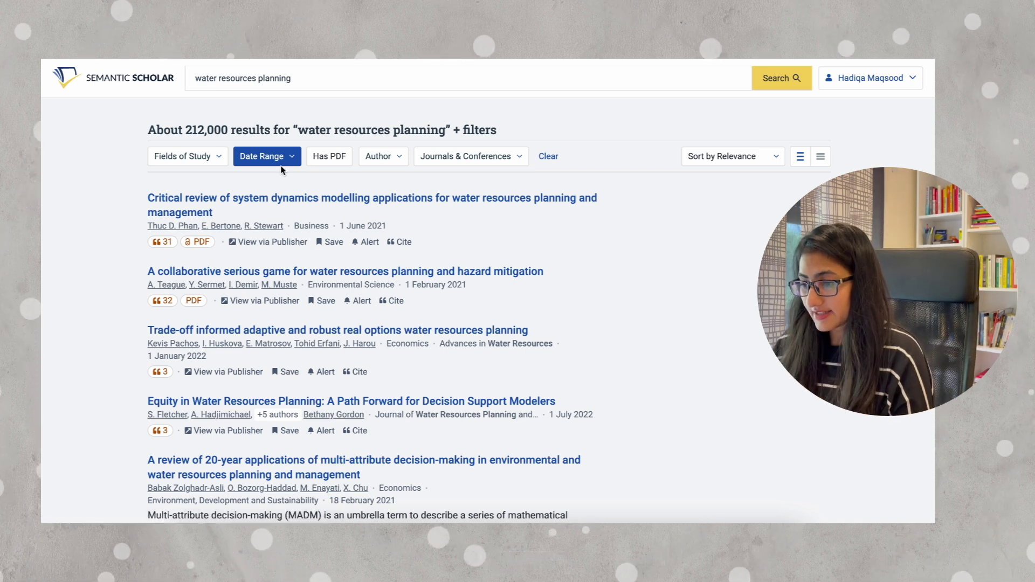
pyautogui.click(338, 161)
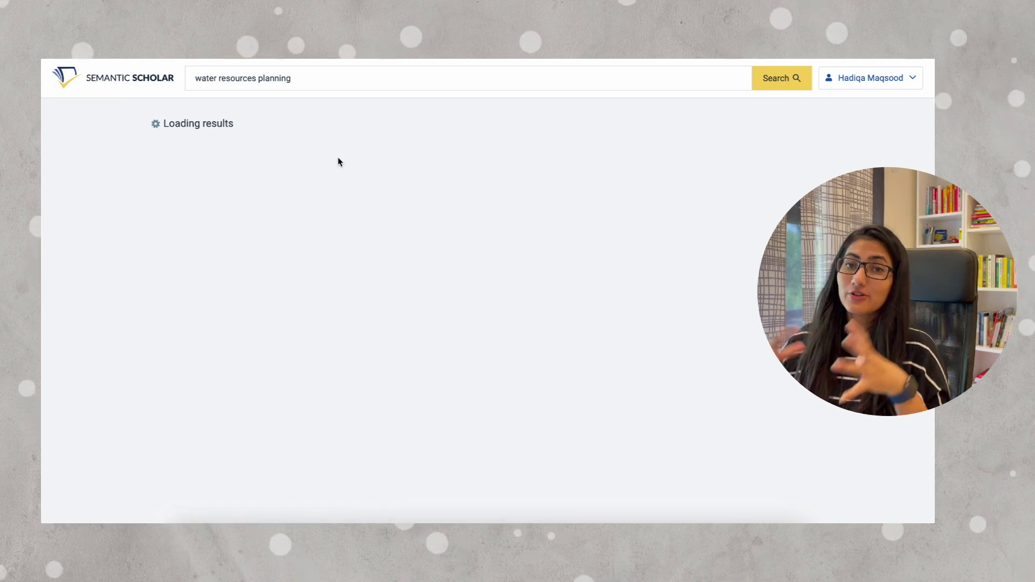
pyautogui.doubleClick(187, 129)
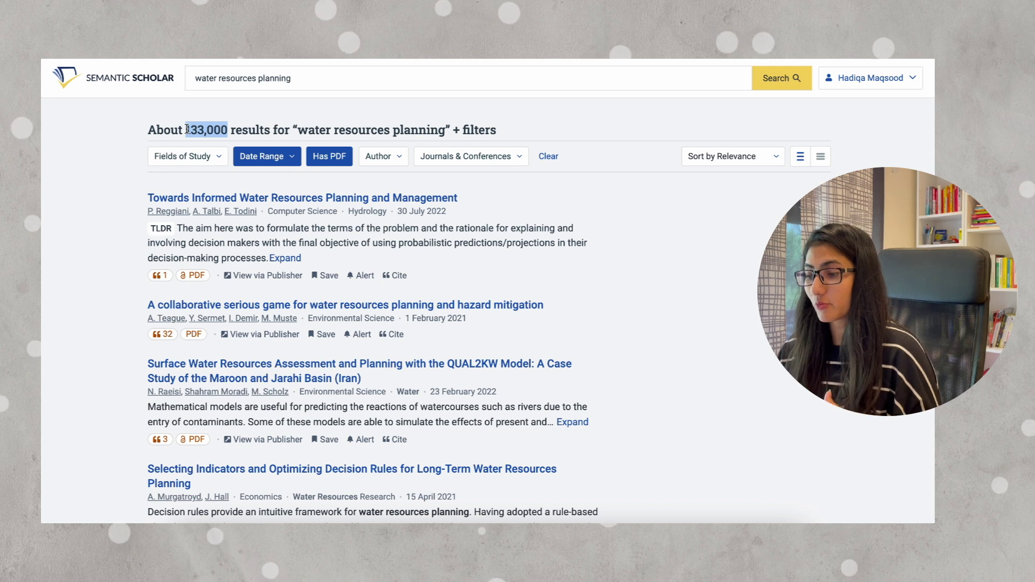
# Filter the results to the journal Water.
pyautogui.click(484, 162)
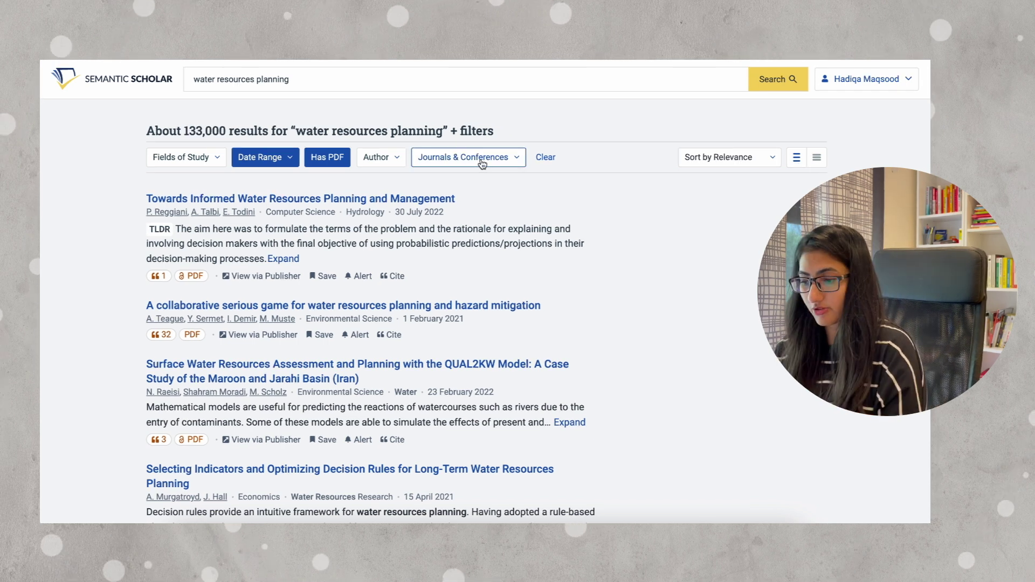
pyautogui.click(482, 161)
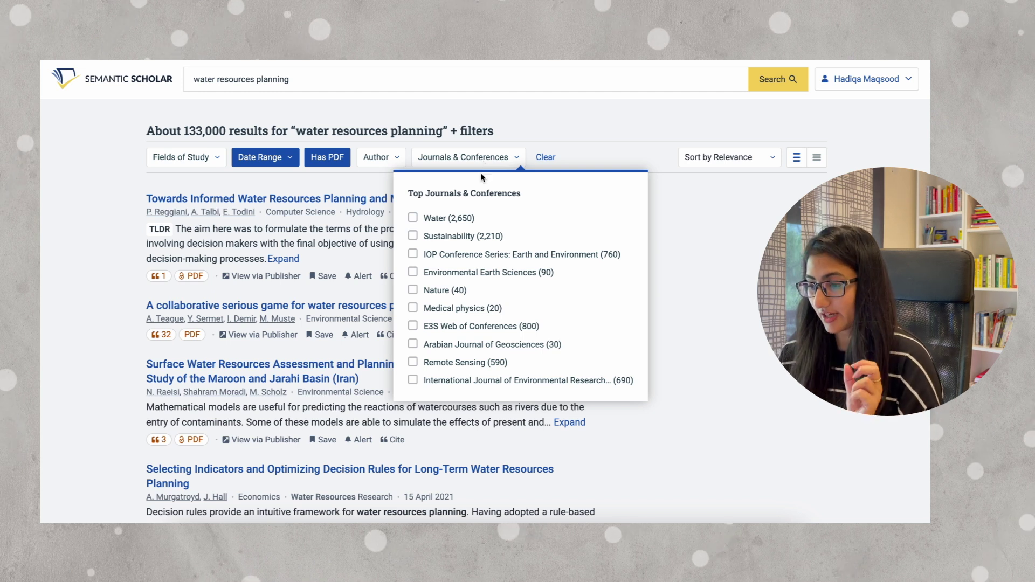
pyautogui.click(413, 218)
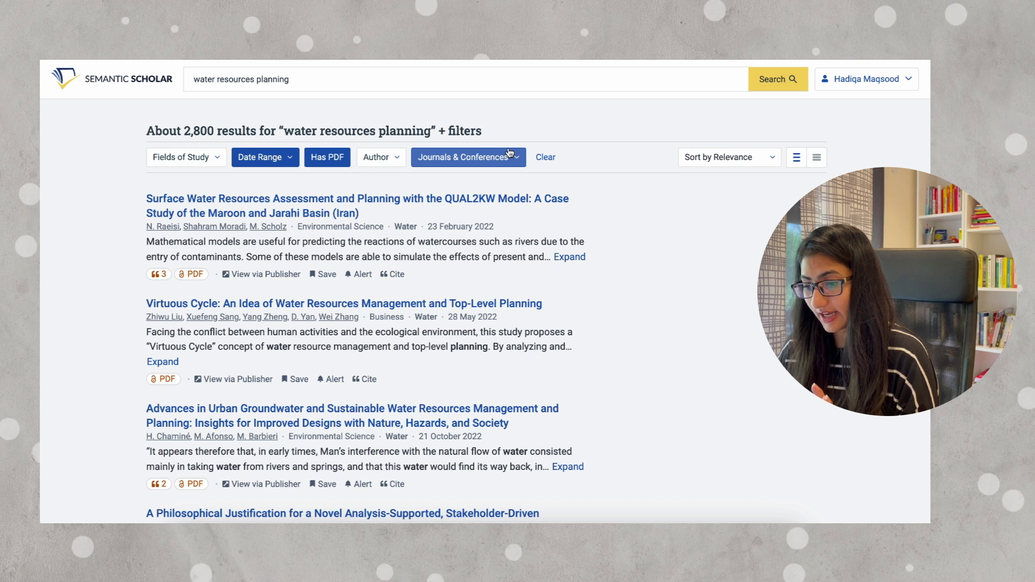
pyautogui.scroll(-1, 196, 207)
# Open the QUAL2KW surface water paper and view its 24 references and related papers.
pyautogui.click(195, 206)
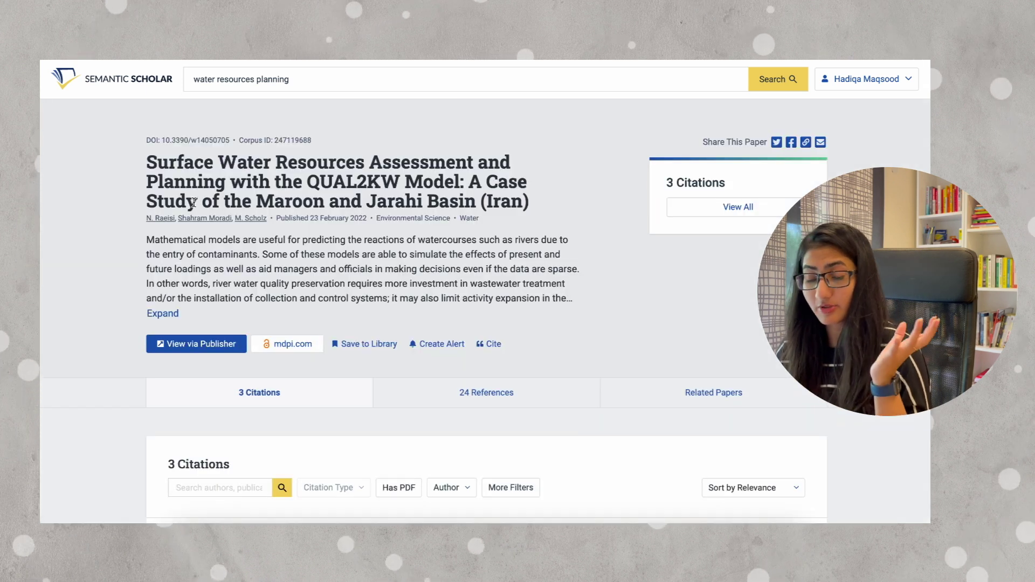
pyautogui.scroll(-1, 193, 202)
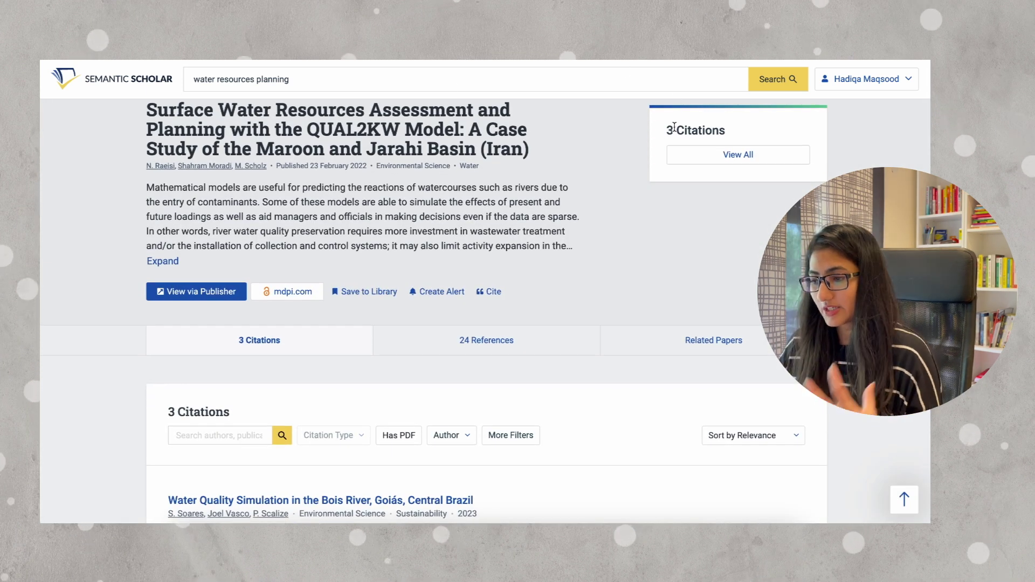
pyautogui.scroll(-1, 527, 214)
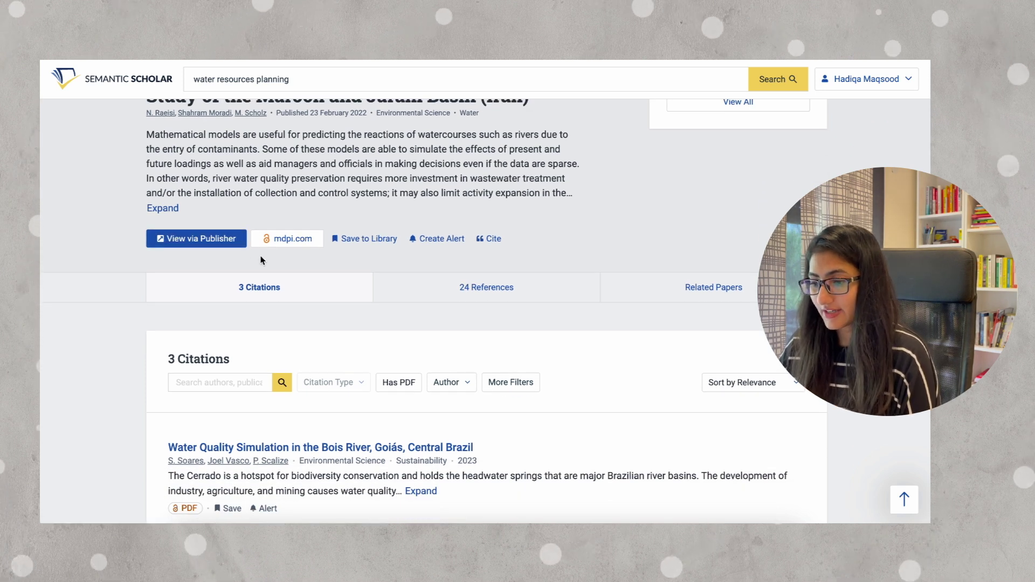
pyautogui.scroll(-1, 261, 258)
pyautogui.scroll(-1, 261, 257)
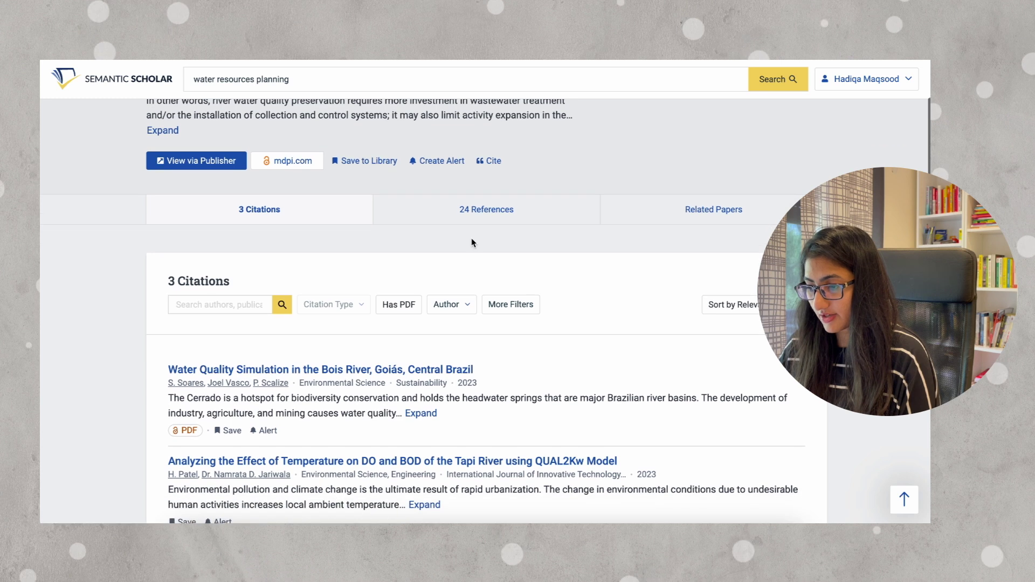
pyautogui.click(495, 215)
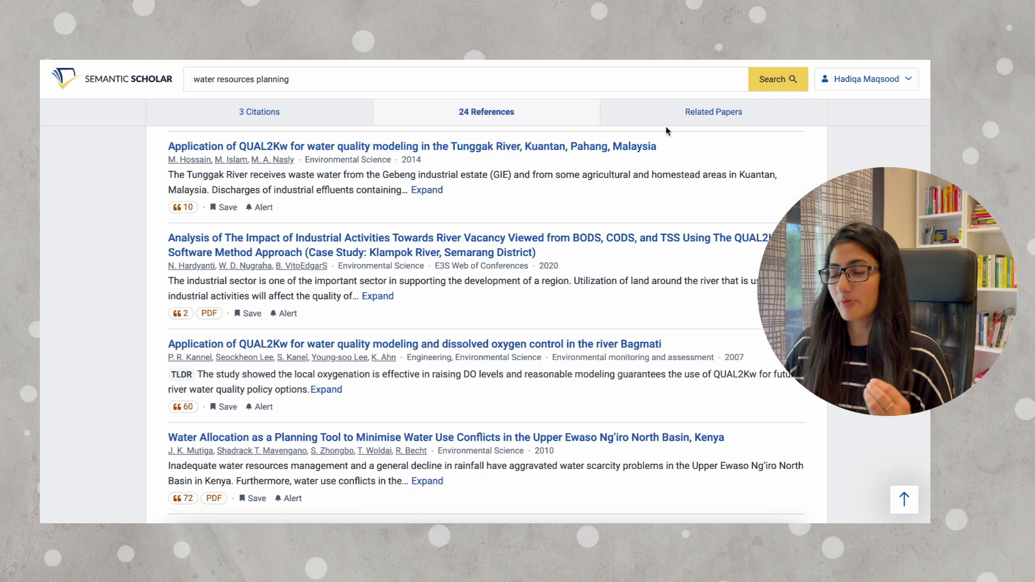
pyautogui.click(696, 117)
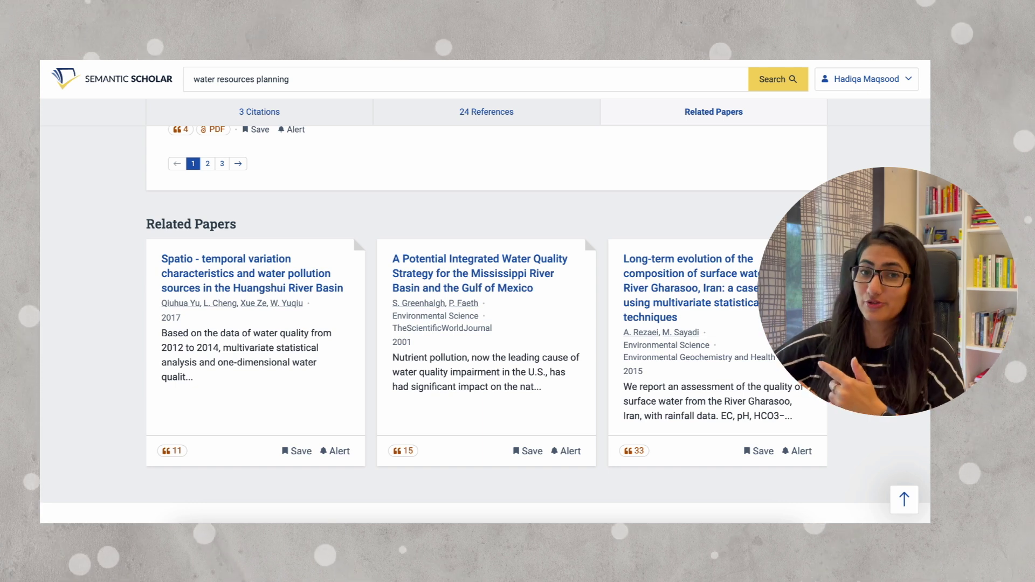
pyautogui.scroll(20, 485, 405)
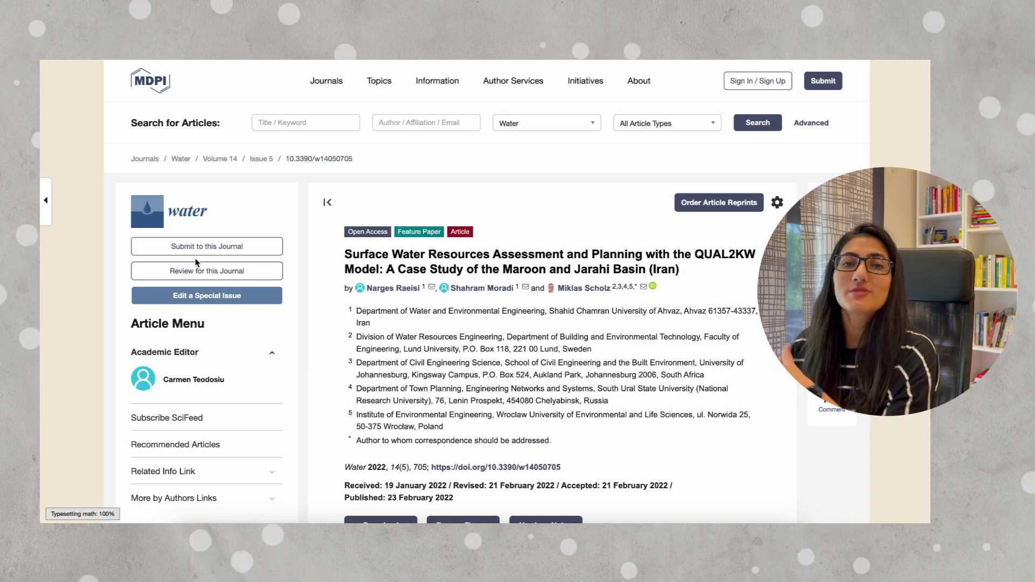
# Scroll through the MDPI article's Abstract, Introduction and Materials and Methods equations.
pyautogui.scroll(-10, 453, 446)
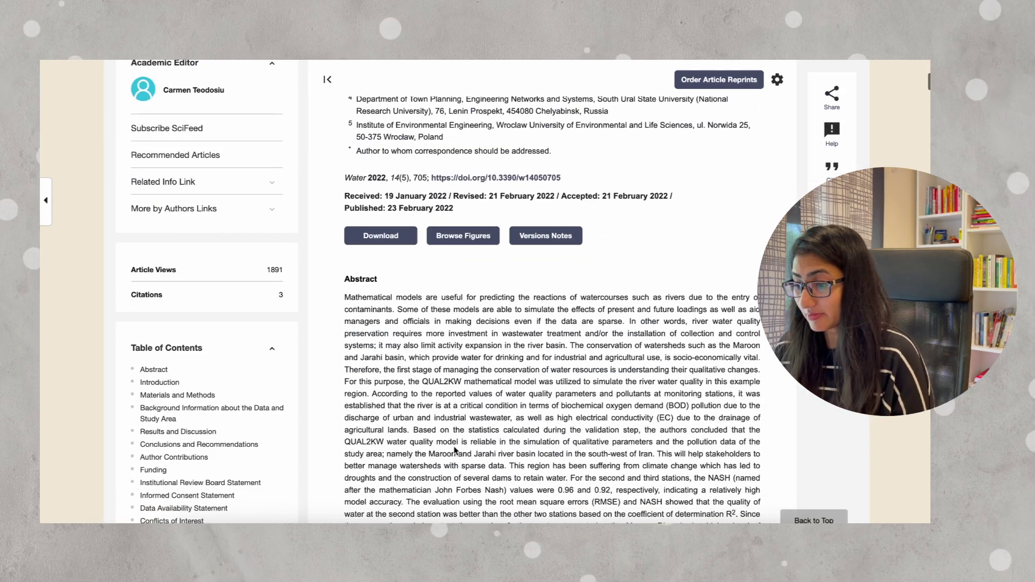
pyautogui.scroll(-20, 453, 446)
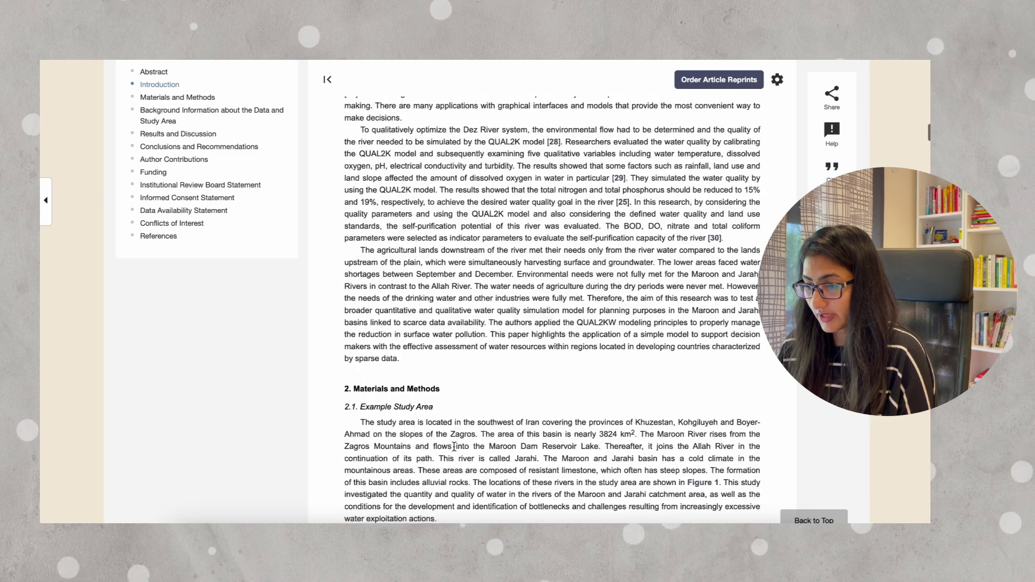
pyautogui.scroll(-10, 455, 451)
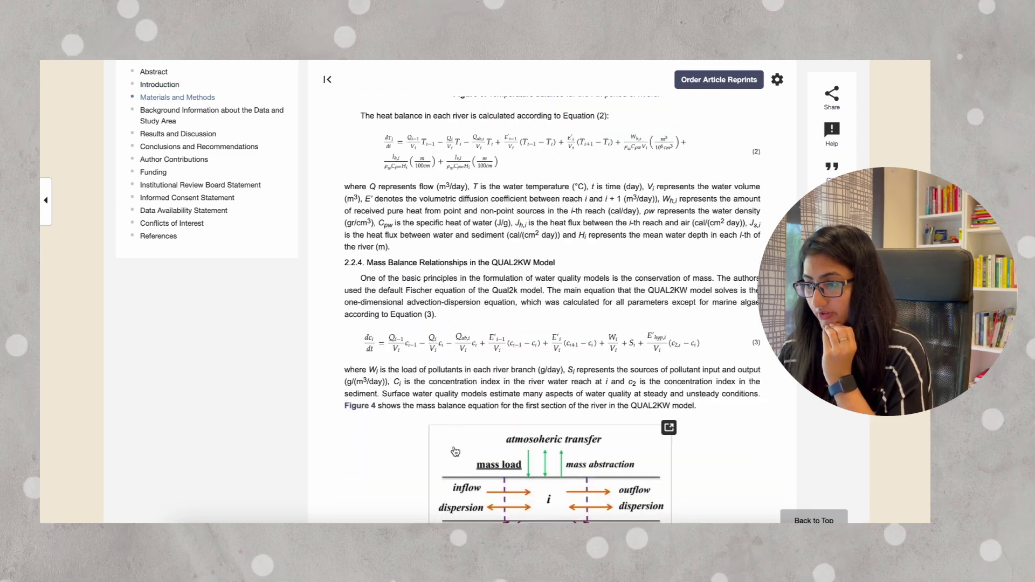
pyautogui.scroll(7, 455, 451)
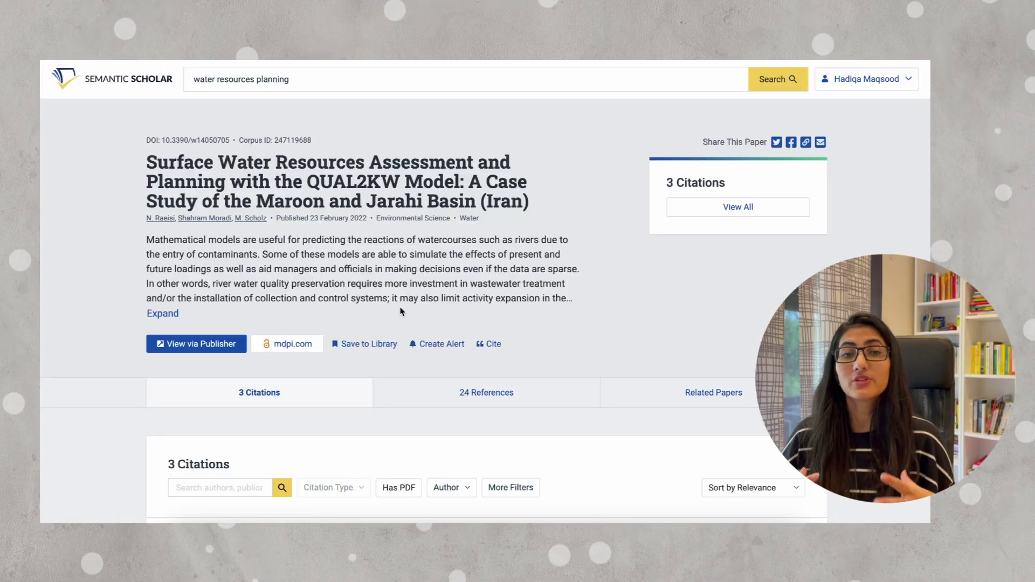
# Save the QUAL2KW paper to the library's Water folder.
pyautogui.click(356, 345)
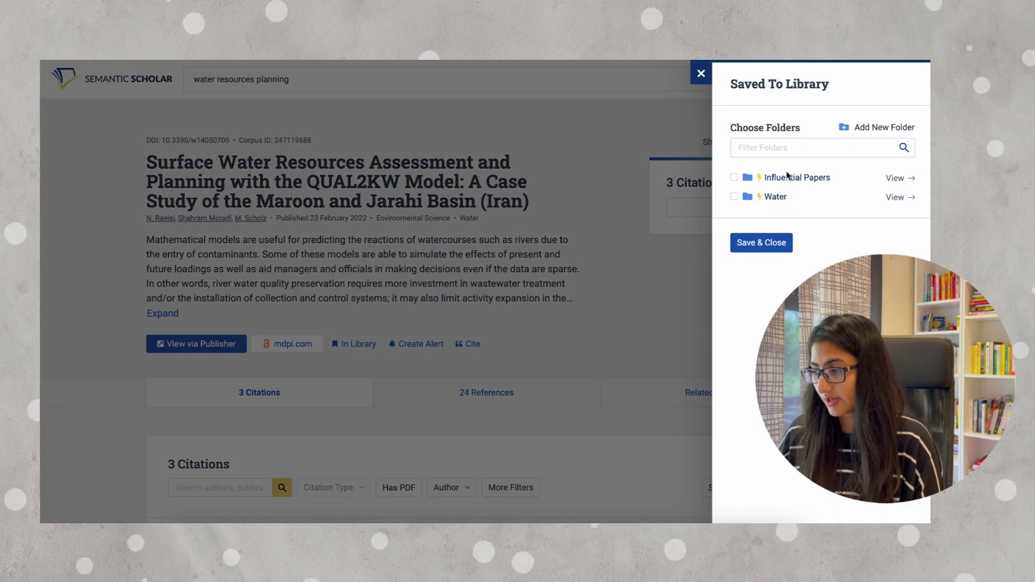
pyautogui.click(779, 197)
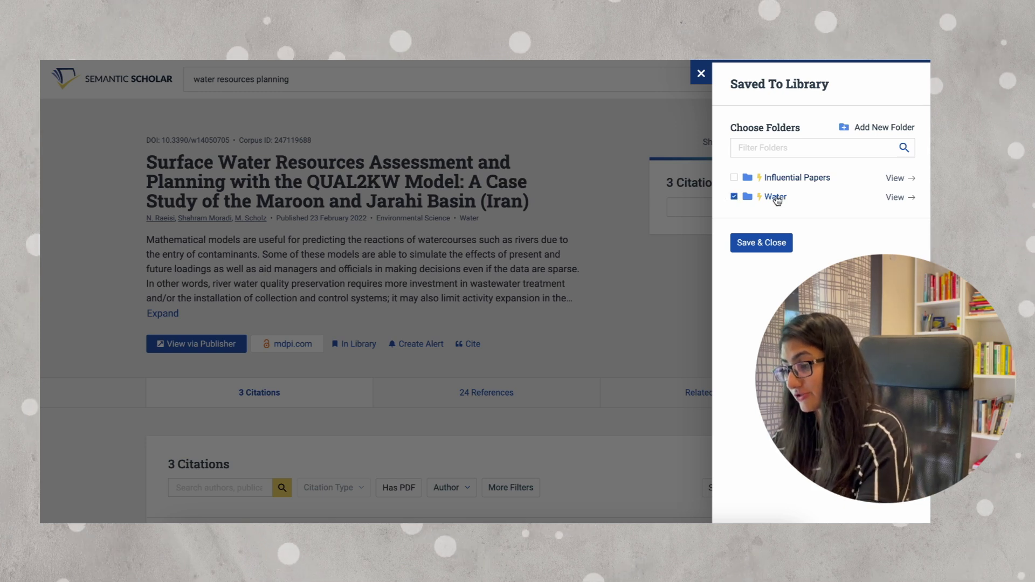
pyautogui.click(762, 244)
# Copy the paper's APA citation from the Cite Paper dialog.
pyautogui.scroll(-1, 593, 270)
pyautogui.click(469, 278)
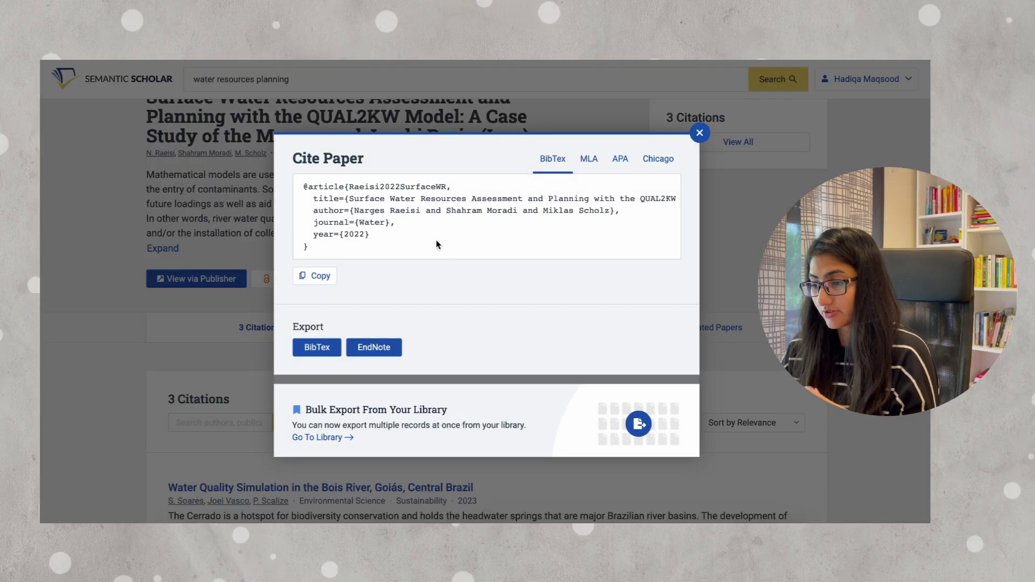
pyautogui.click(593, 160)
pyautogui.click(620, 183)
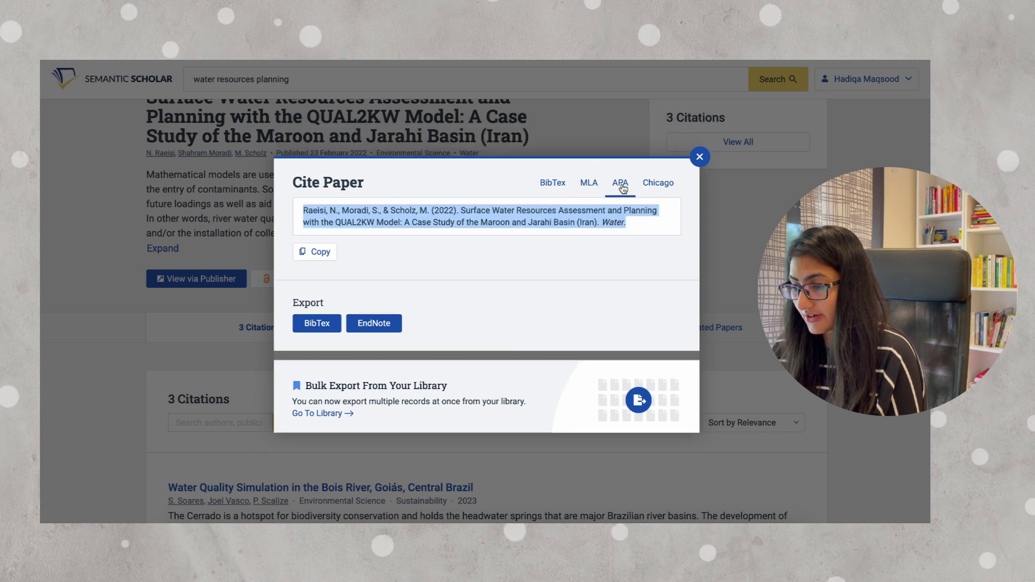
pyautogui.click(321, 251)
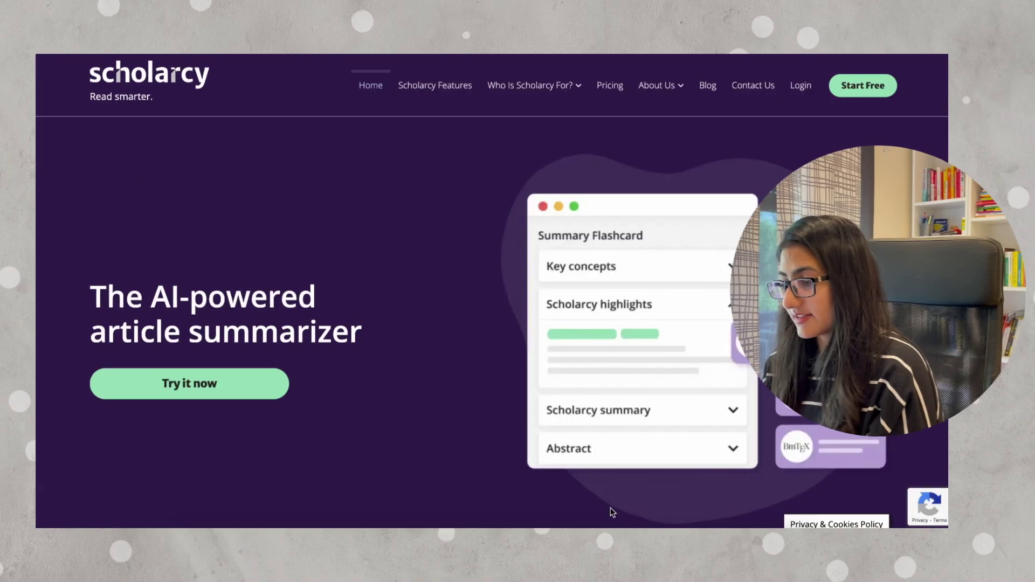
# Browse Scholarcy's home page and pricing plans, then launch the free Article Summarizer.
pyautogui.scroll(-3, 612, 511)
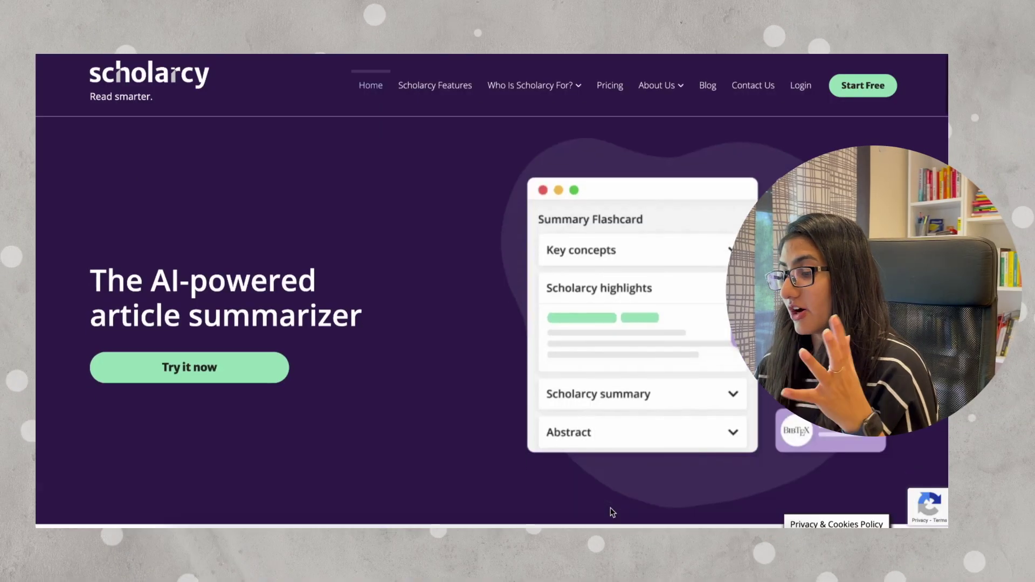
pyautogui.scroll(-5, 612, 511)
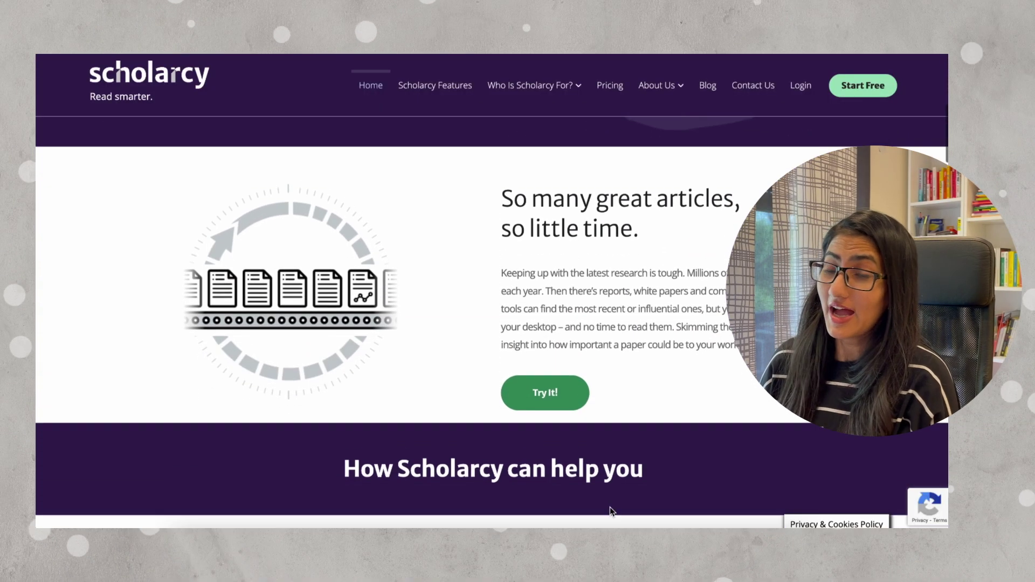
pyautogui.scroll(-5, 612, 511)
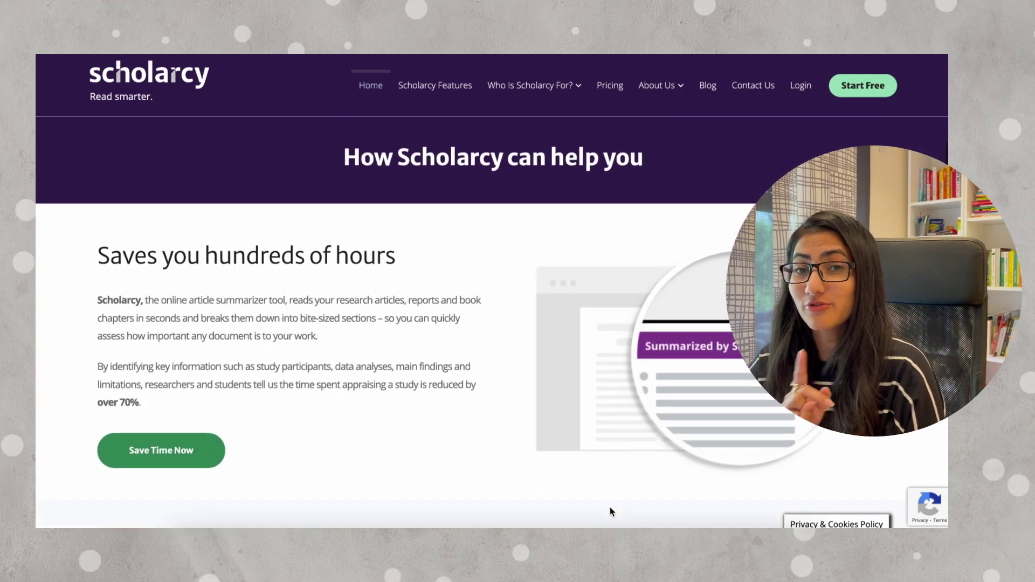
pyautogui.scroll(-5, 610, 509)
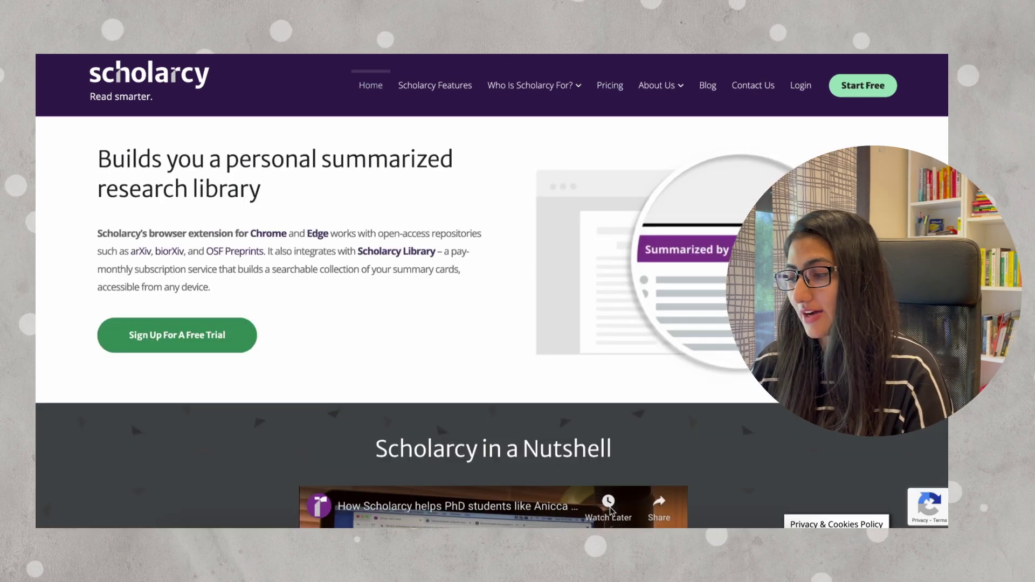
pyautogui.scroll(-4, 612, 511)
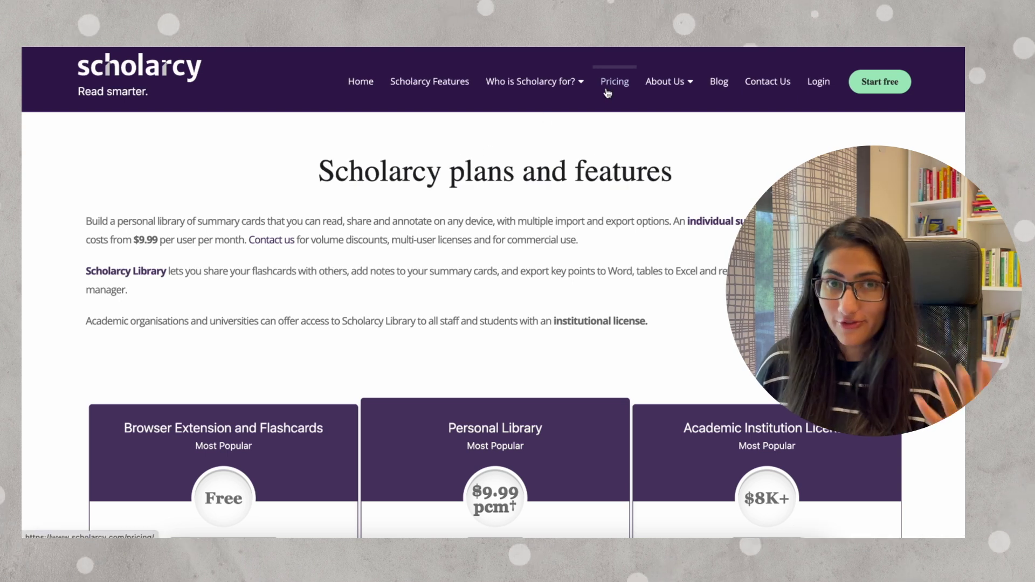
pyautogui.scroll(-3, 507, 226)
pyautogui.scroll(-3, 497, 233)
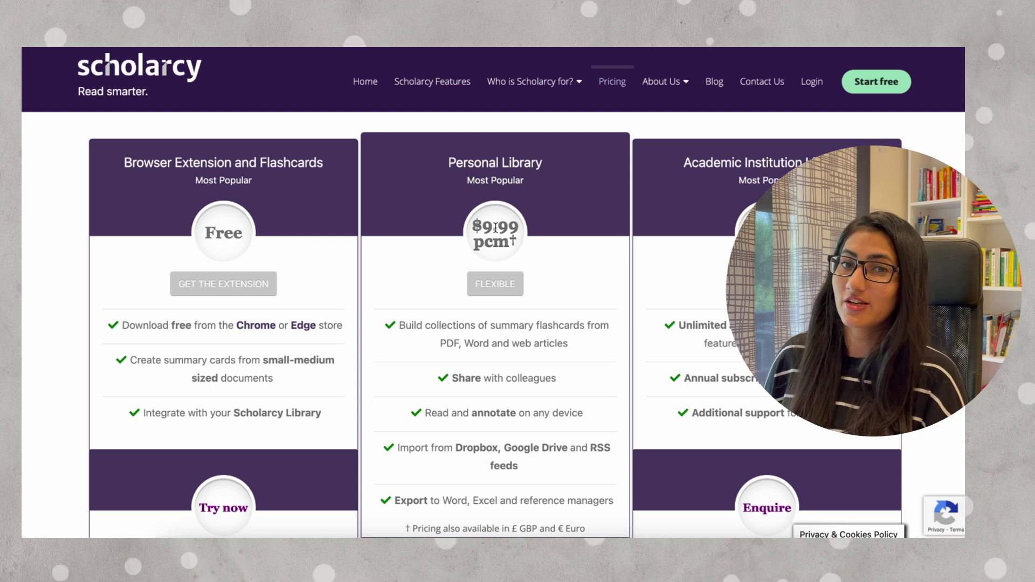
pyautogui.scroll(-1, 232, 399)
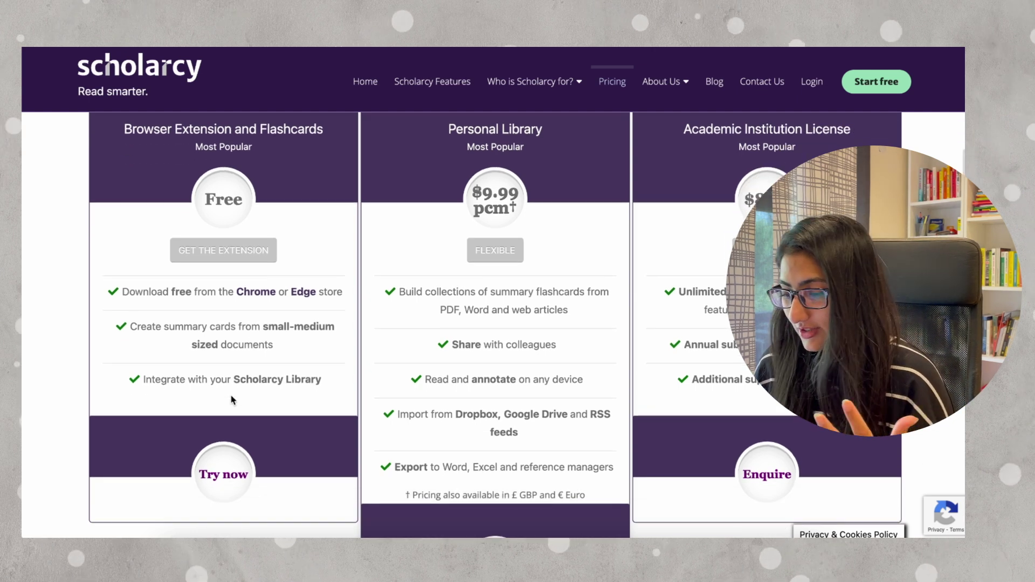
pyautogui.click(236, 475)
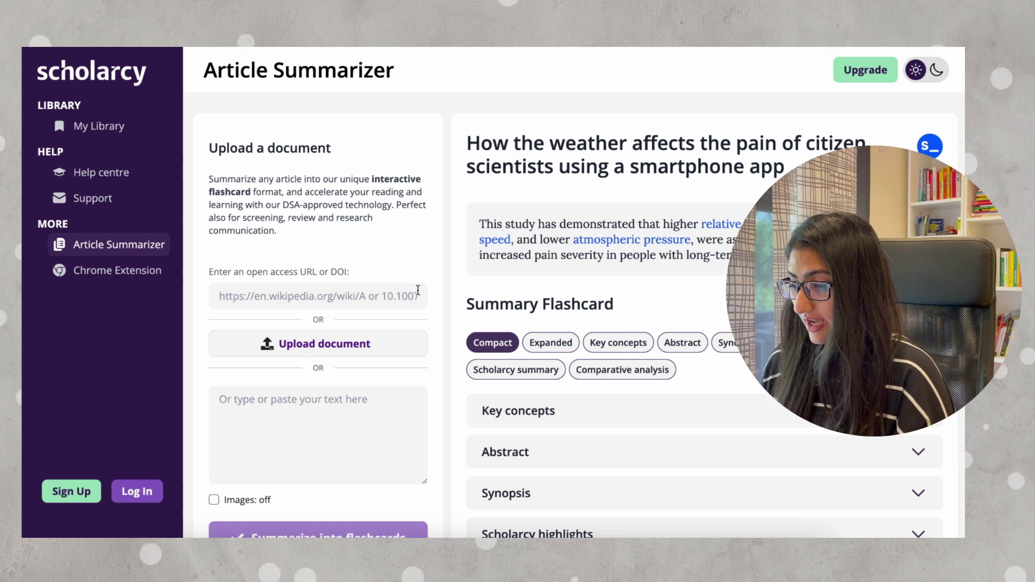
# Paste the MDPI QUAL2KW article URL into the URL or DOI field and submit it.
pyautogui.scroll(-2, 418, 291)
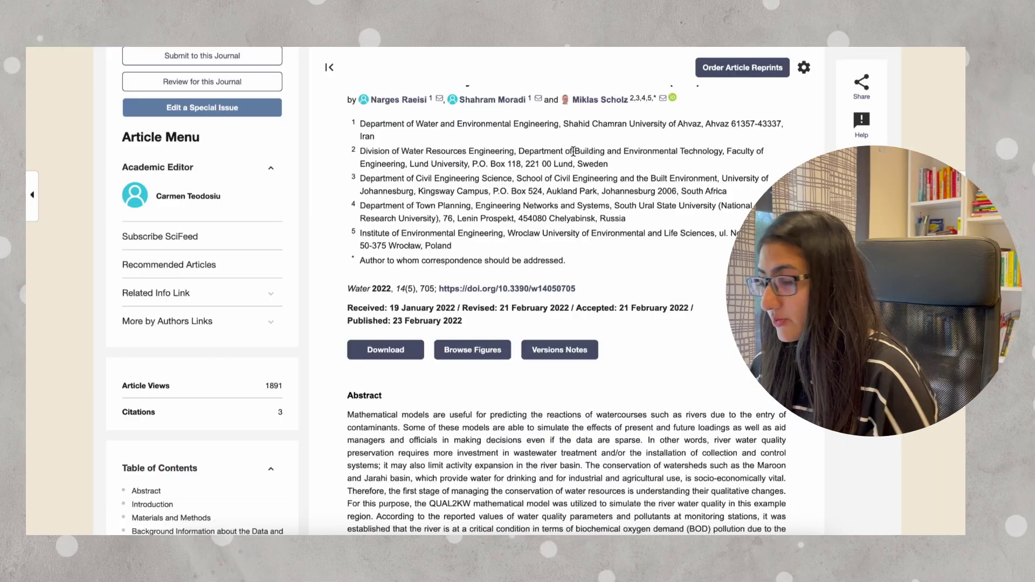
pyautogui.scroll(4, 573, 152)
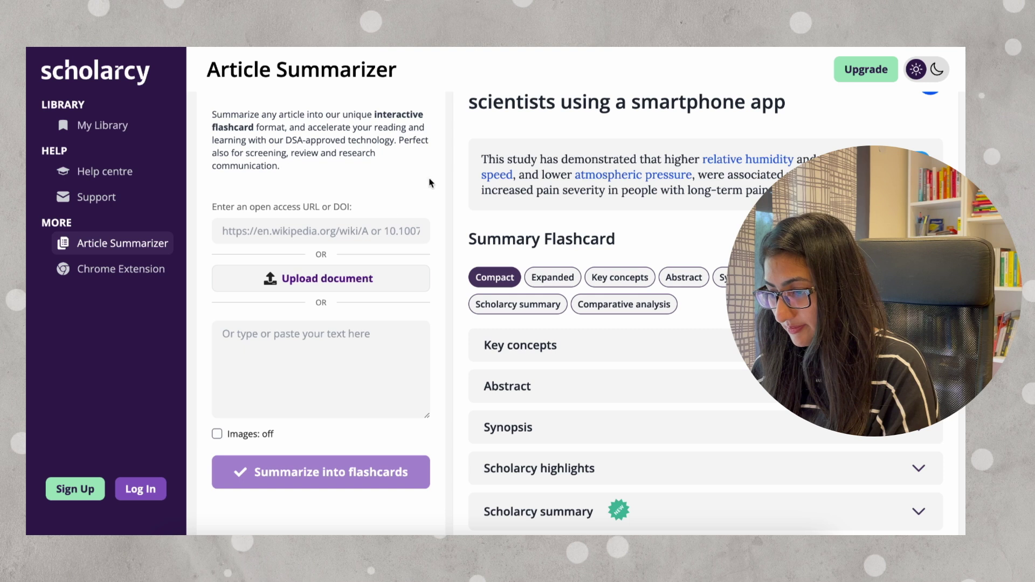
pyautogui.click(354, 233)
pyautogui.hotkey('ctrl', 'v')
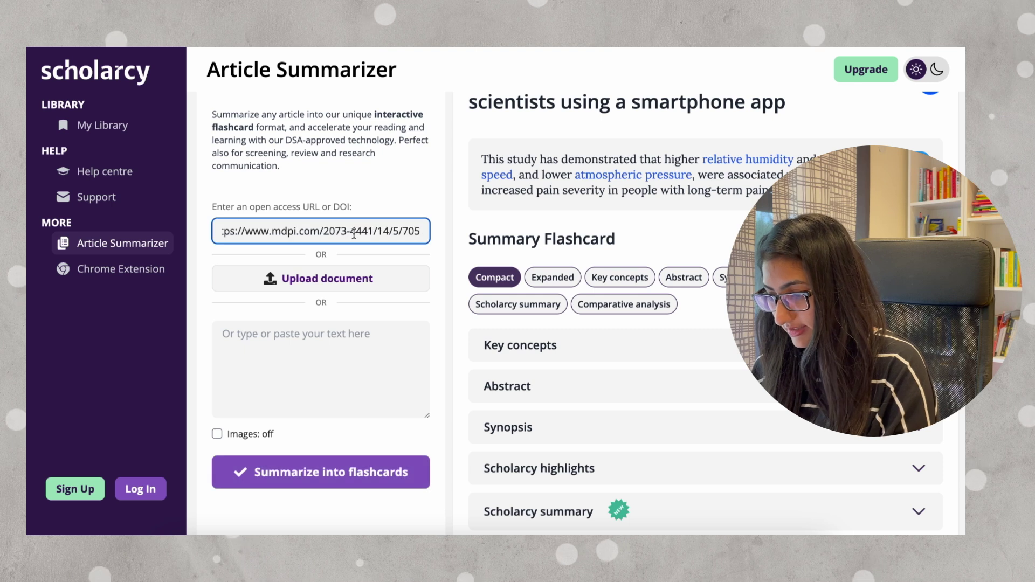
pyautogui.press('Return')
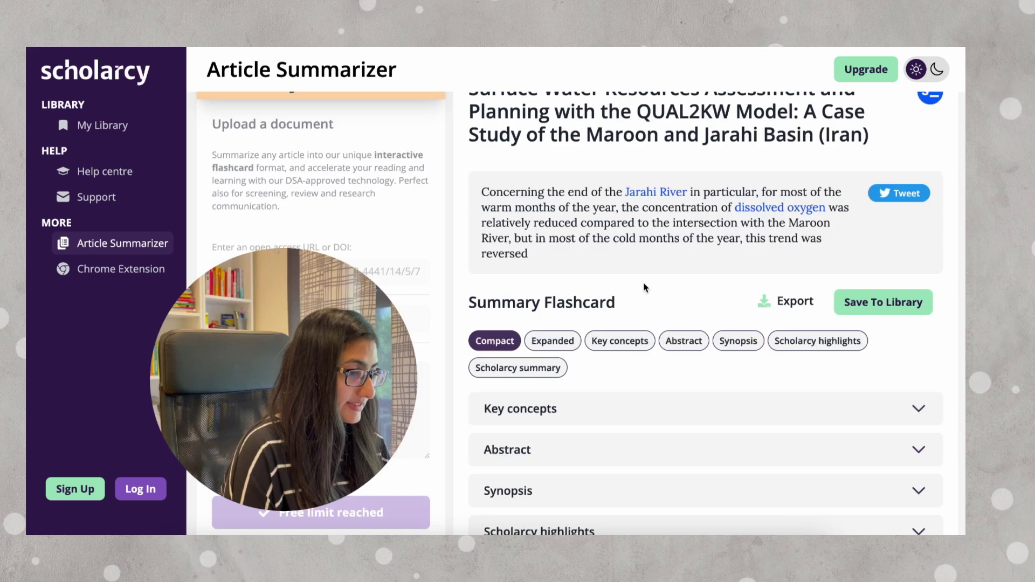
# Expand Key concepts, look up the United States Environmental Protection Agency tag, and expand the Abstract.
pyautogui.scroll(-2, 642, 289)
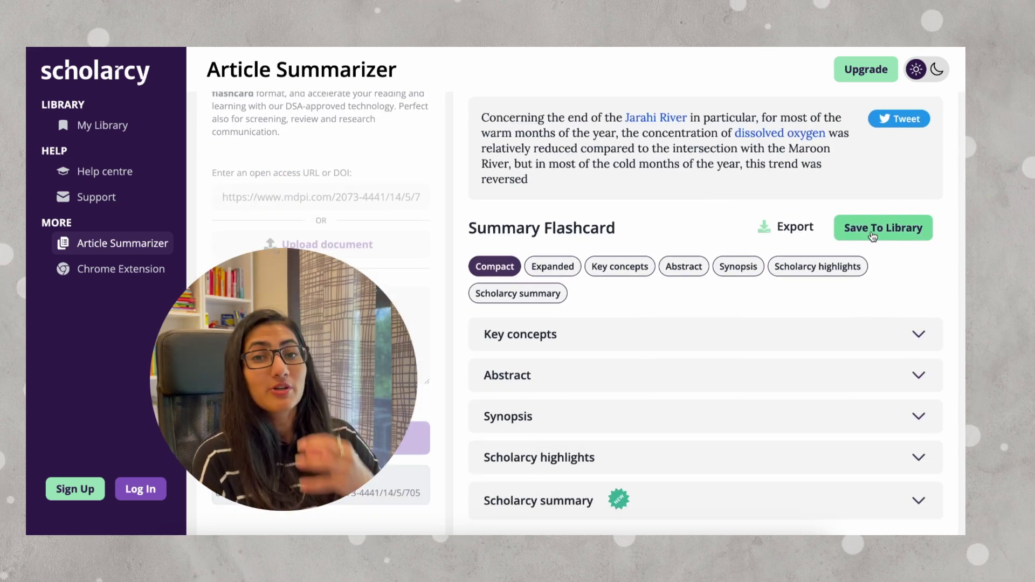
pyautogui.scroll(-2, 915, 231)
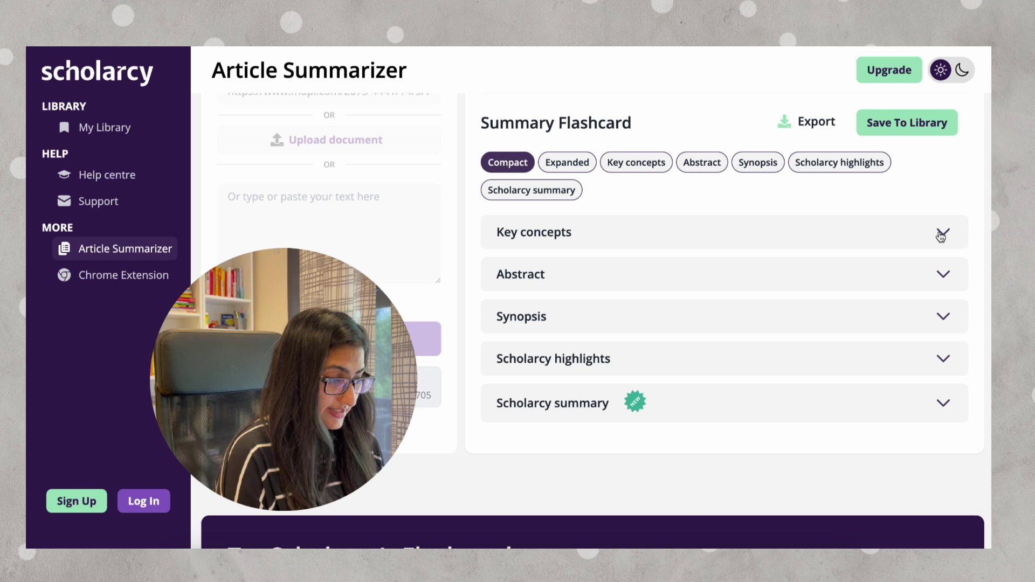
pyautogui.click(940, 235)
pyautogui.scroll(-1, 941, 237)
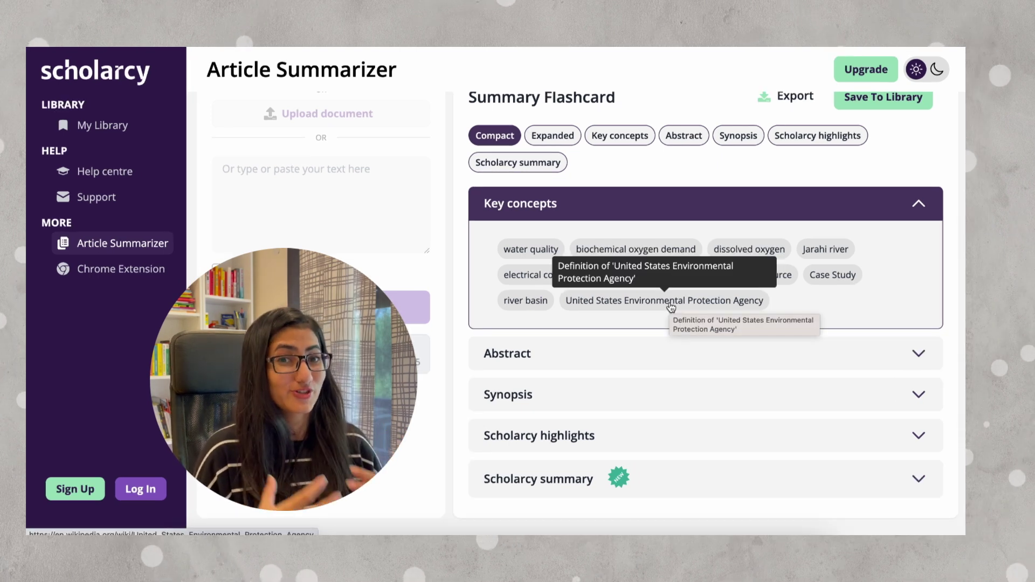
pyautogui.click(671, 305)
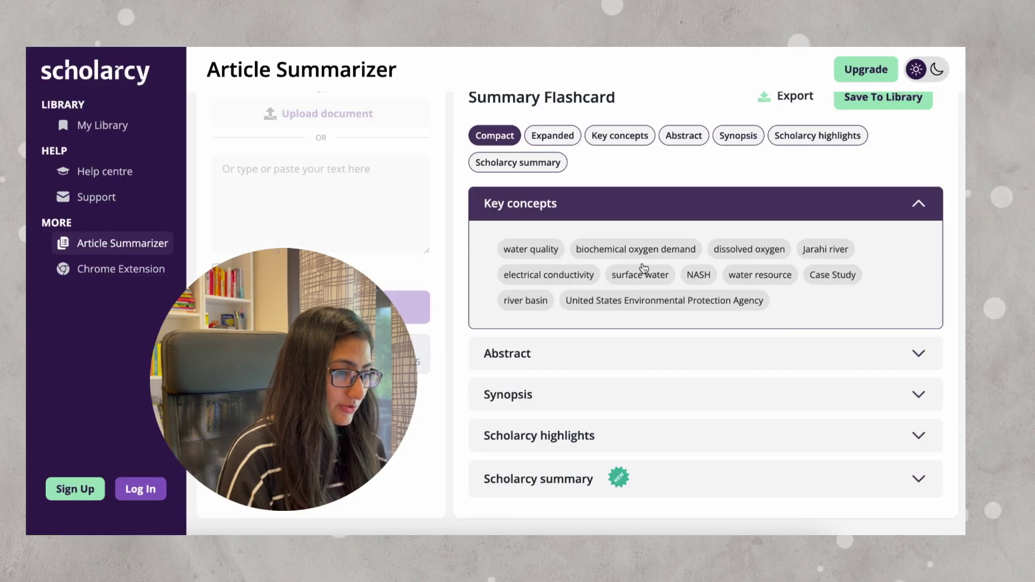
pyautogui.scroll(-2, 643, 268)
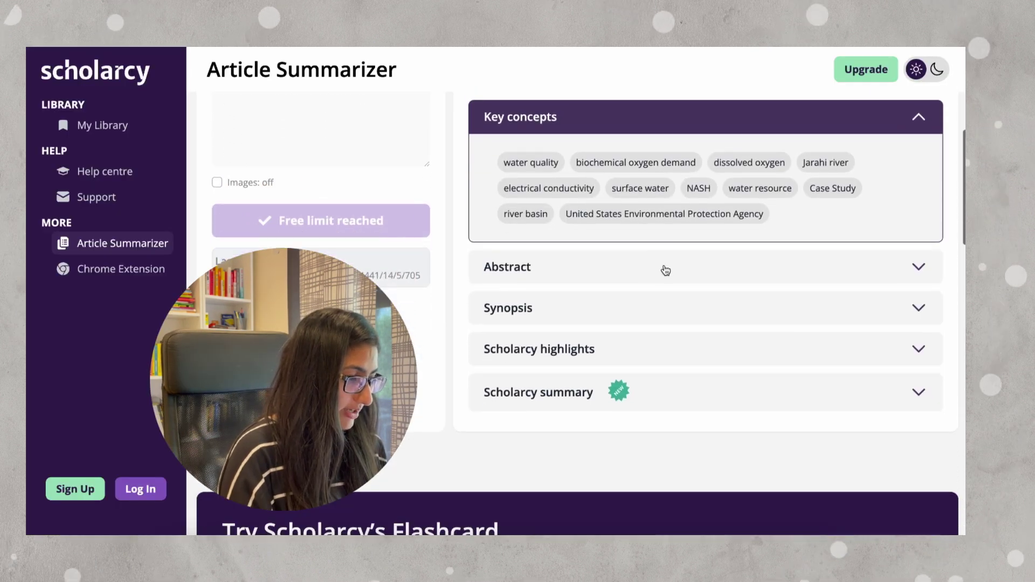
pyautogui.click(664, 269)
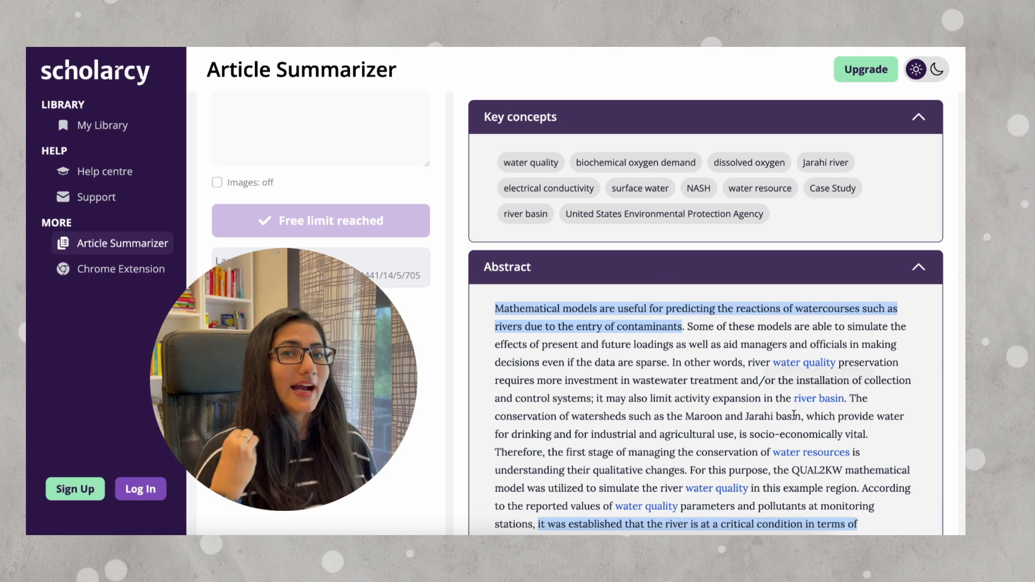
pyautogui.scroll(-4, 793, 414)
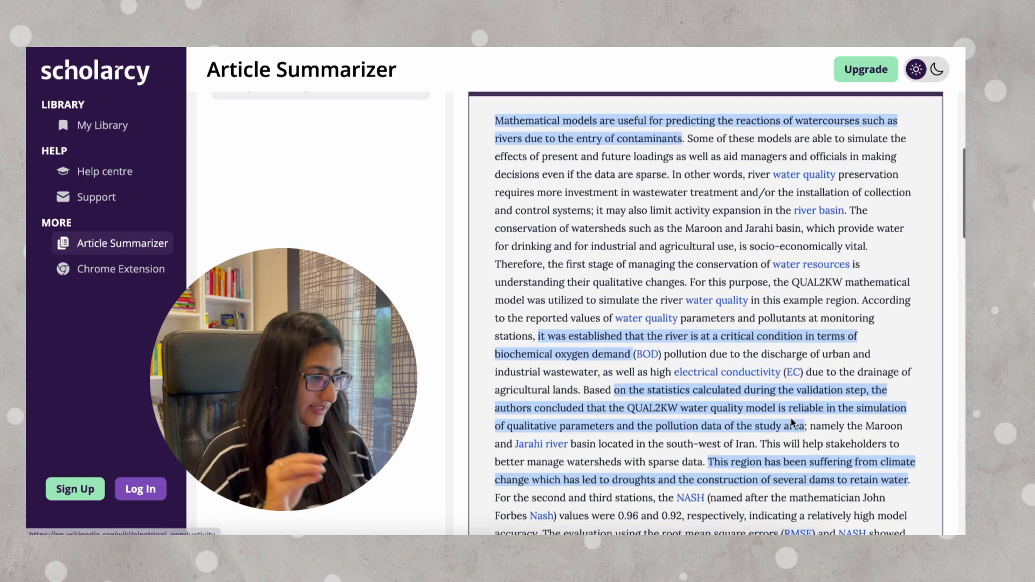
pyautogui.scroll(-3, 791, 421)
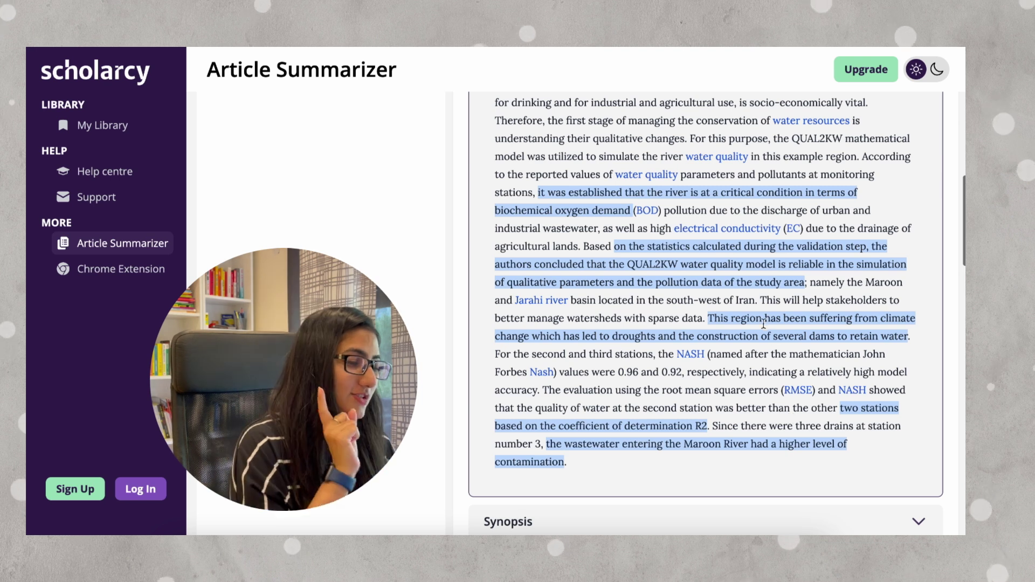
pyautogui.scroll(-6, 644, 244)
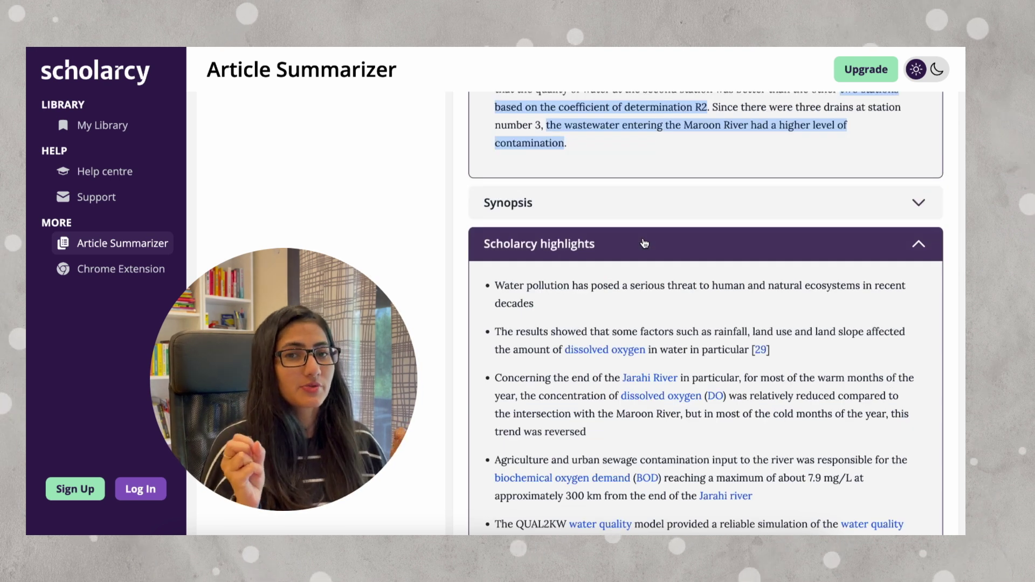
pyautogui.scroll(-2, 645, 244)
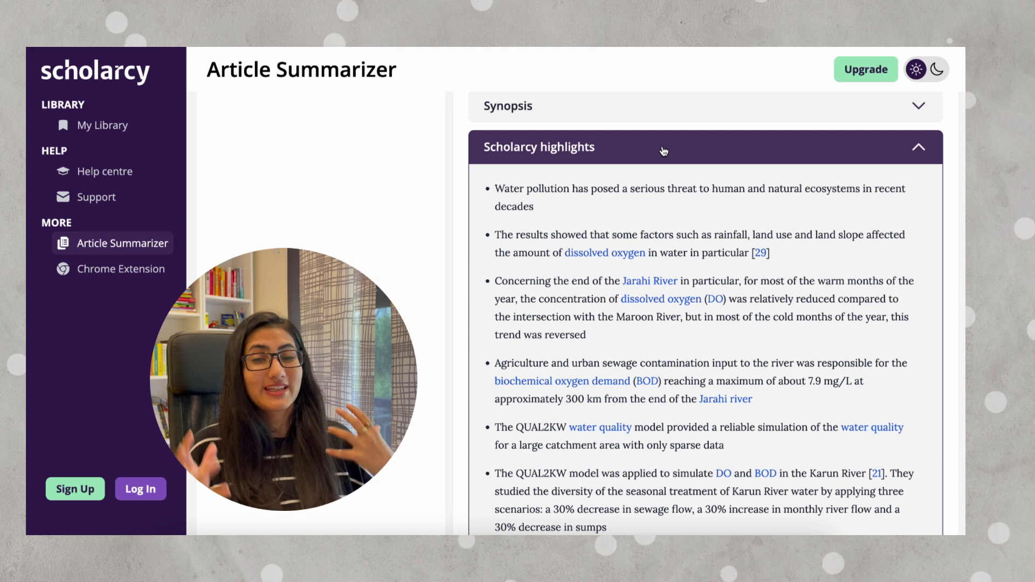
pyautogui.scroll(-2, 655, 252)
pyautogui.scroll(-1, 655, 251)
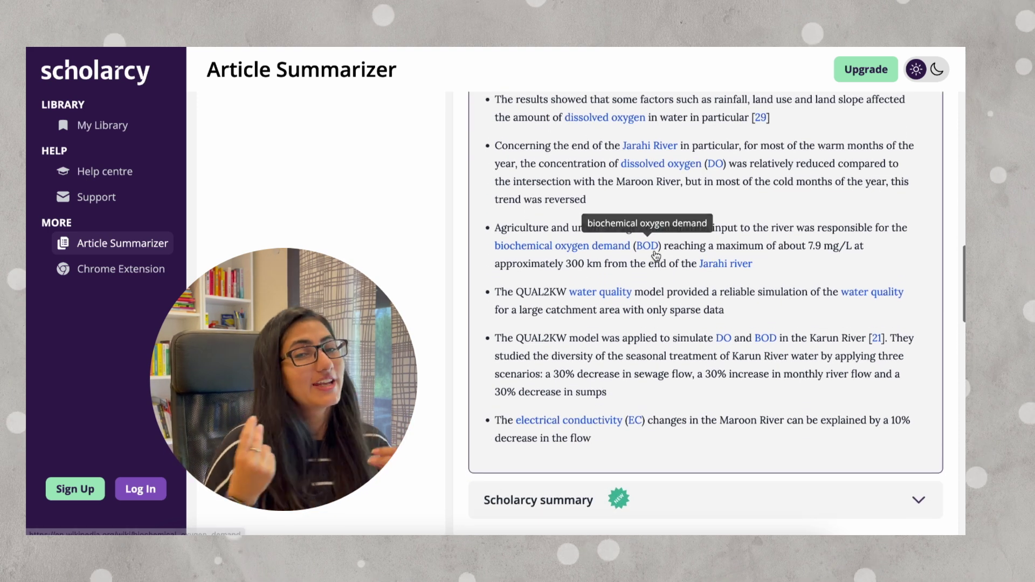
pyautogui.scroll(1, 655, 254)
pyautogui.scroll(1, 657, 254)
pyautogui.scroll(-4, 652, 258)
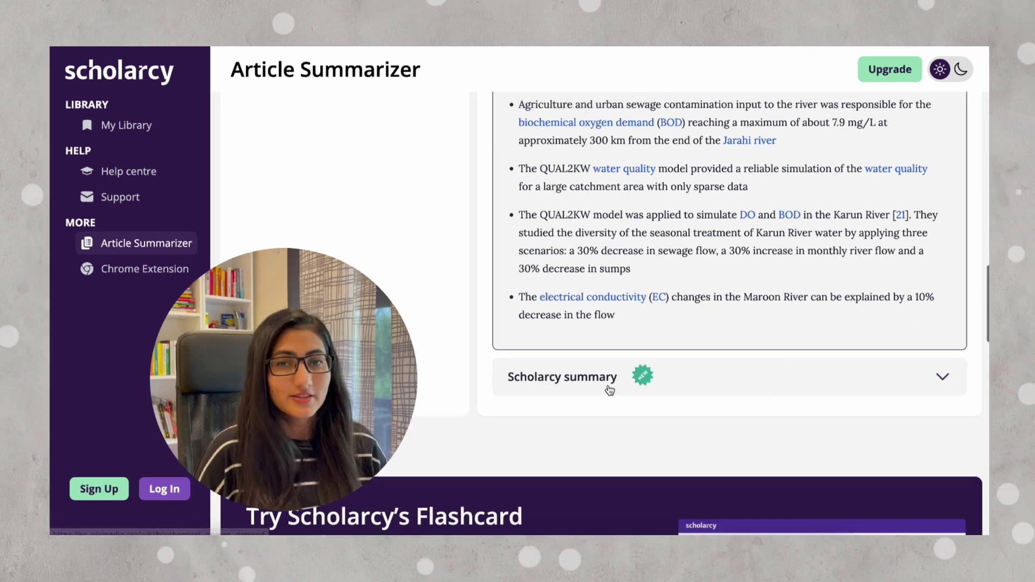
# Expand the flashcard's Scholarcy summary and read through its Introduction and Objectives.
pyautogui.click(584, 390)
pyautogui.scroll(-4, 607, 390)
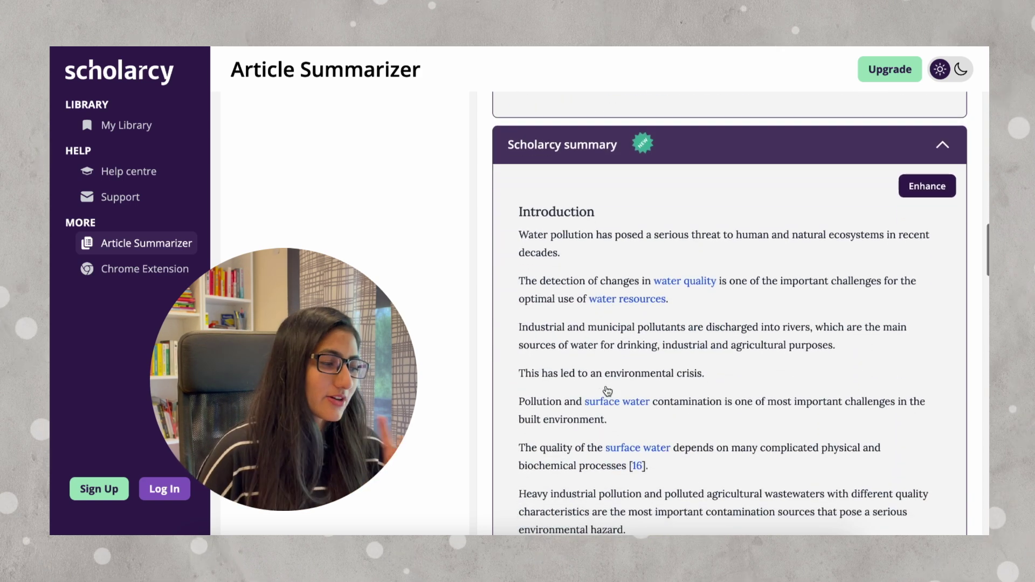
pyautogui.scroll(-14, 845, 253)
pyautogui.scroll(14, 845, 251)
pyautogui.scroll(1, 845, 251)
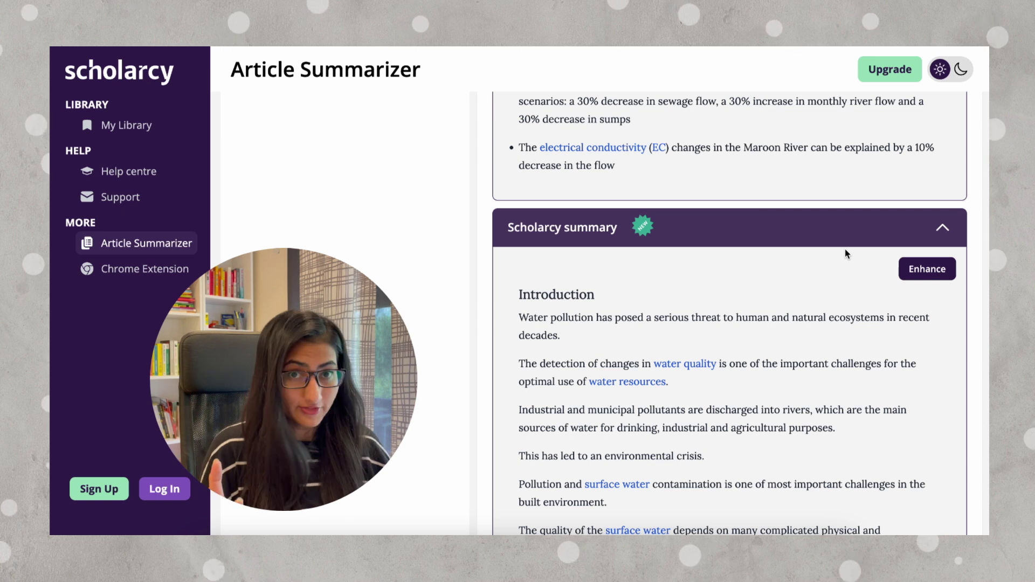
pyautogui.scroll(-2, 845, 252)
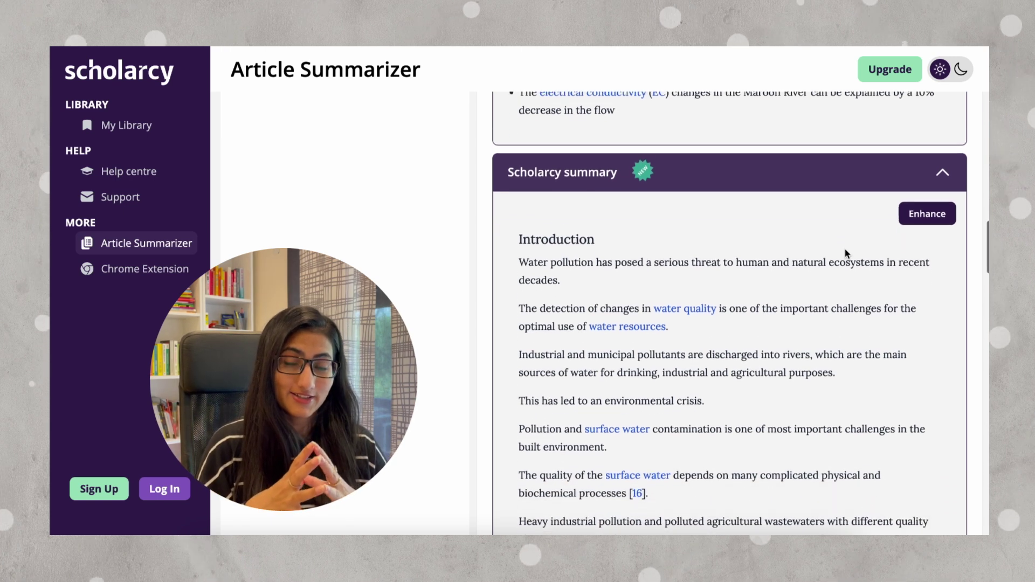
pyautogui.scroll(-1, 845, 250)
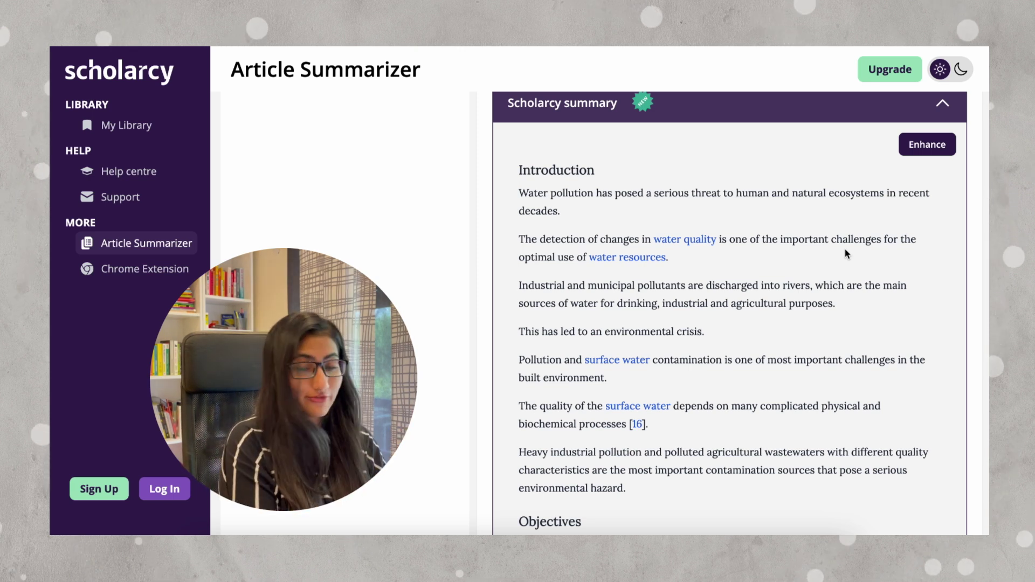
pyautogui.scroll(1, 845, 251)
pyautogui.scroll(-1, 843, 250)
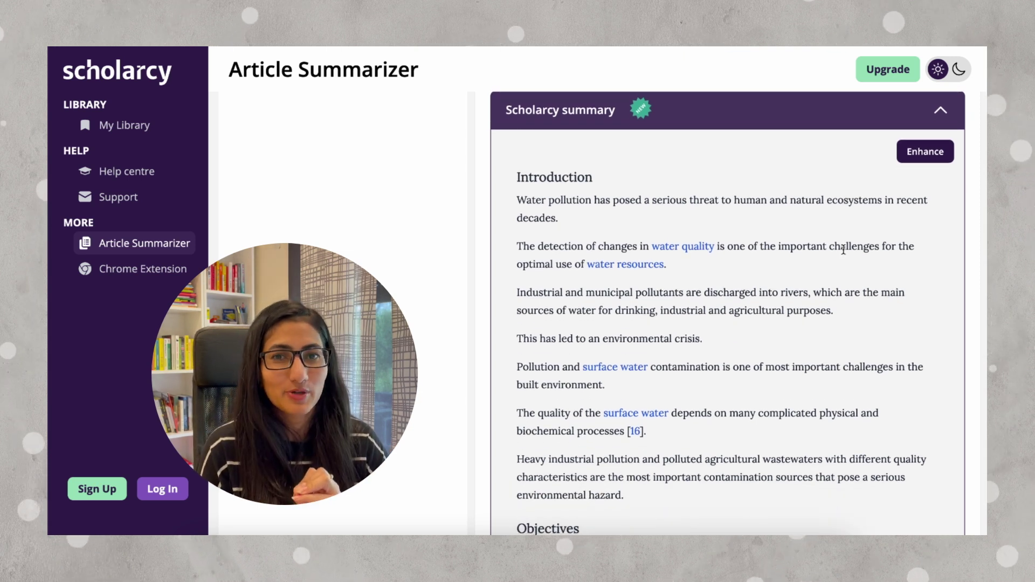
pyautogui.scroll(-1, 844, 250)
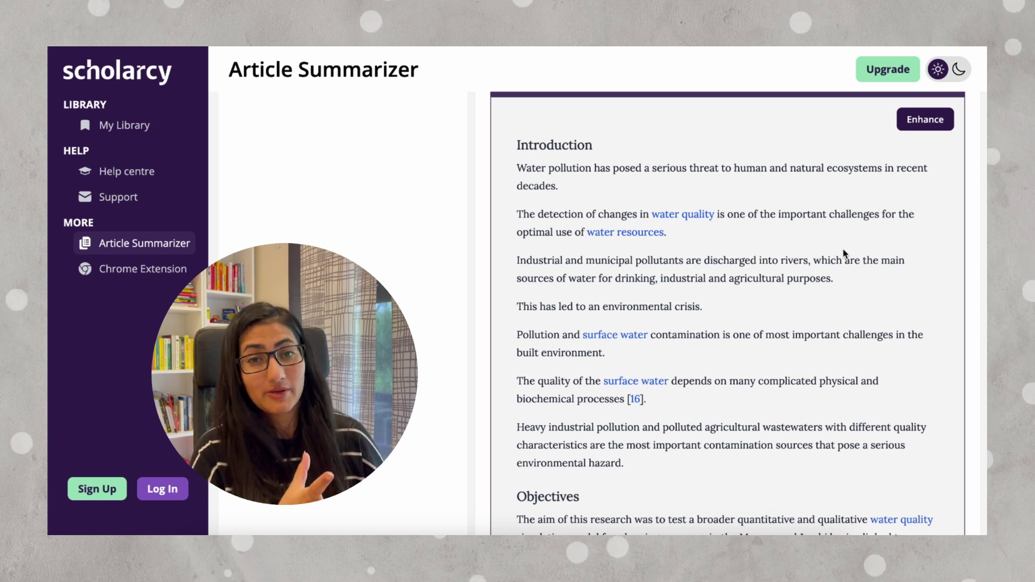
pyautogui.scroll(-4, 844, 253)
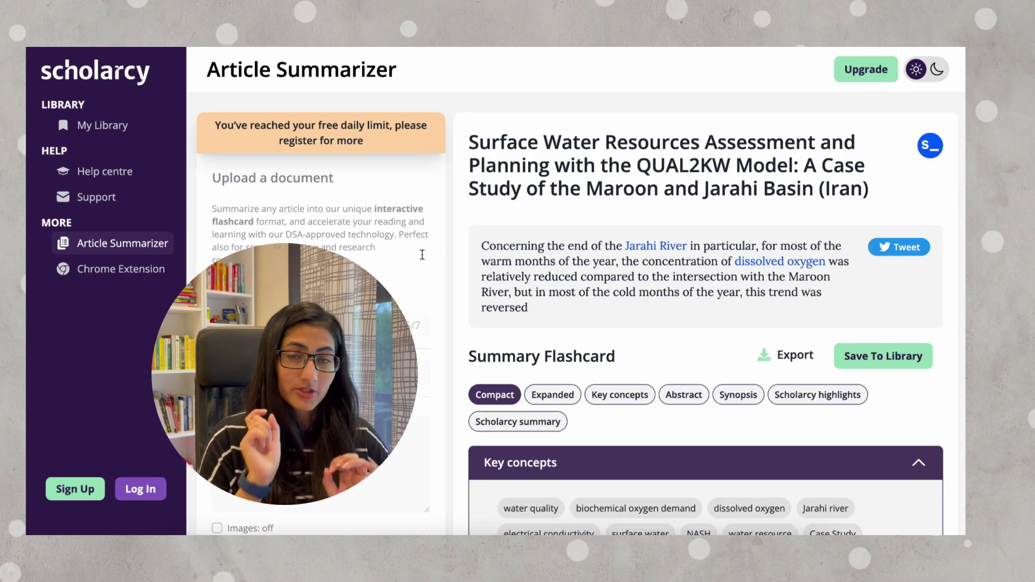
# Open the Scholarcy Chrome extension's Web Store page.
pyautogui.click(143, 268)
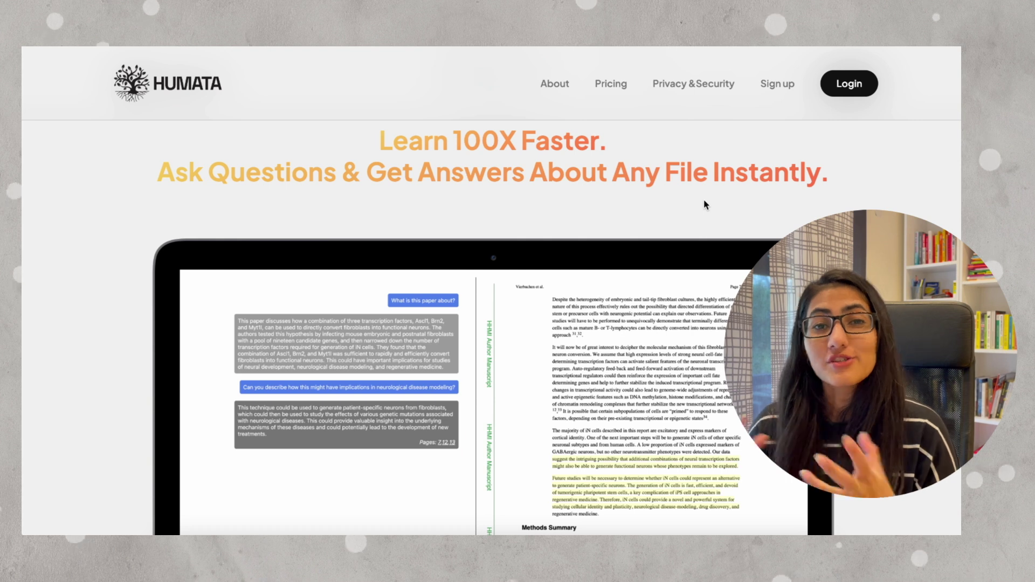
pyautogui.scroll(-10, 704, 202)
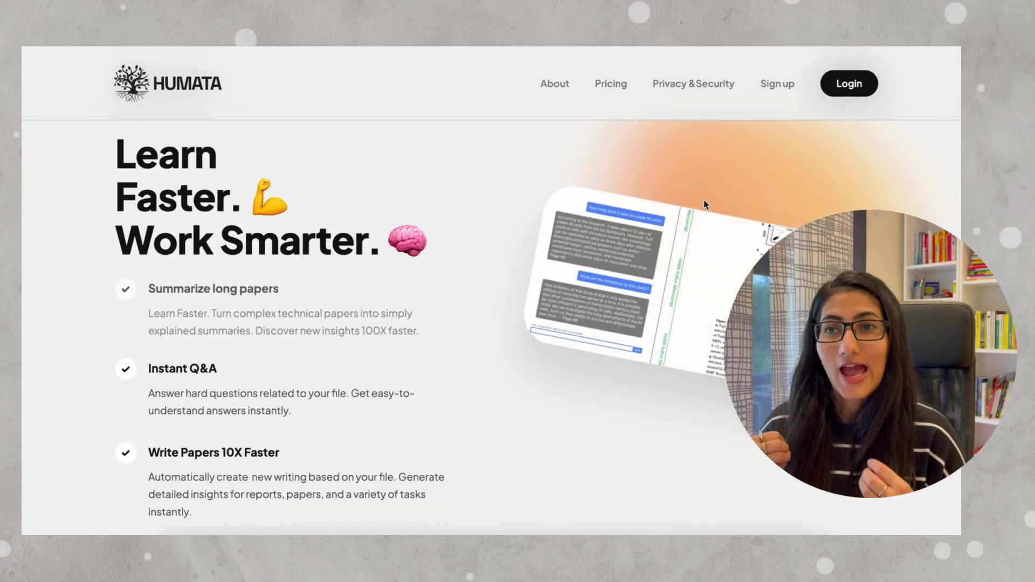
pyautogui.scroll(2, 704, 204)
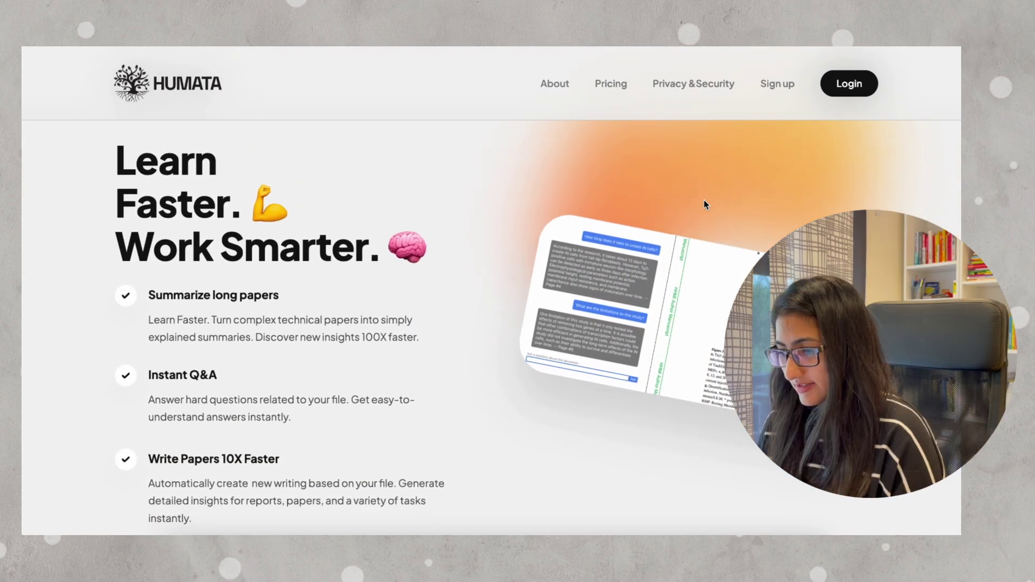
pyautogui.scroll(-1, 704, 200)
pyautogui.scroll(-1, 704, 203)
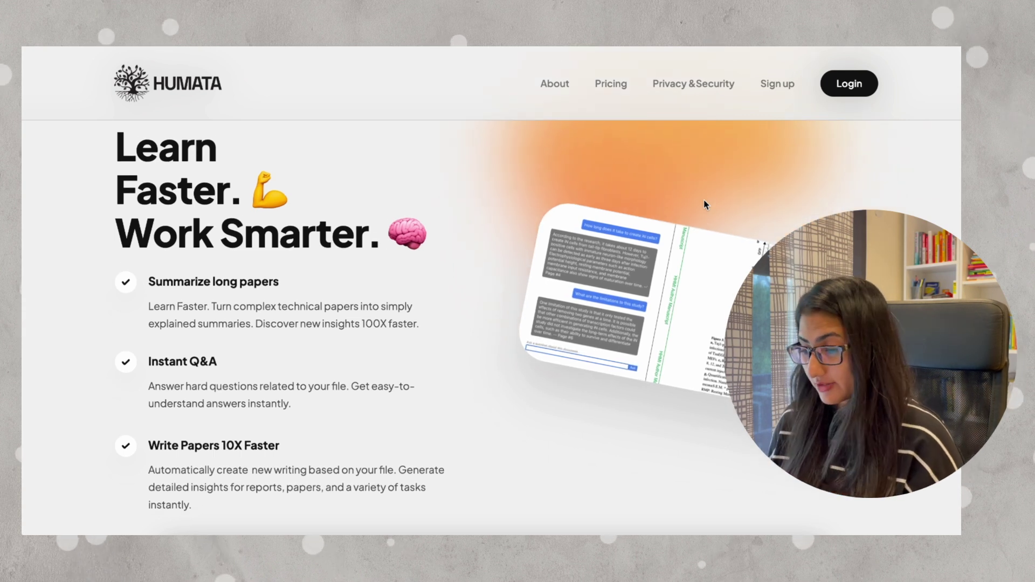
pyautogui.scroll(-2, 704, 200)
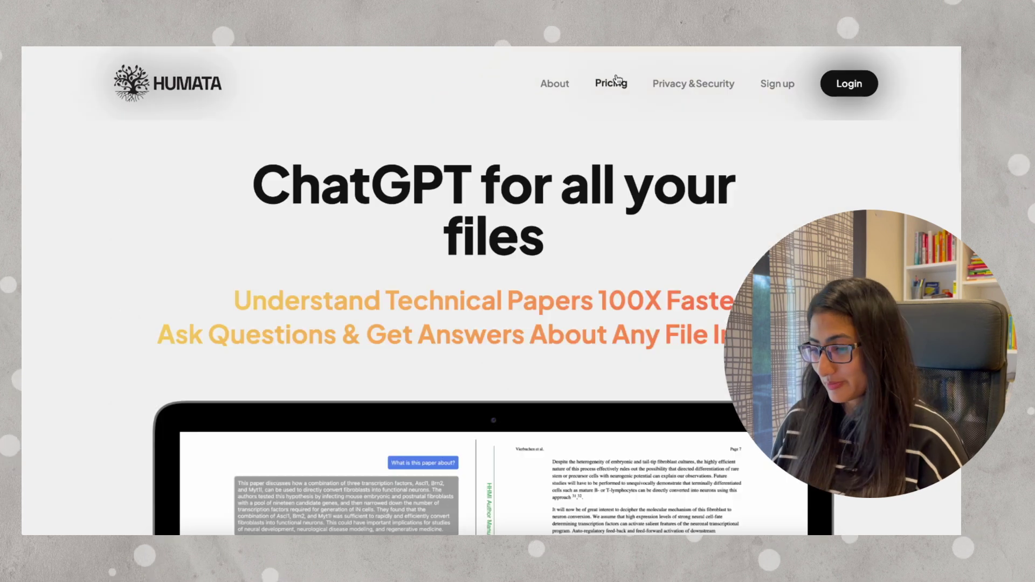
# Review Humata's Free and $14.99/mo Pro plans, then paste the account e-mail into the login form.
pyautogui.click(618, 82)
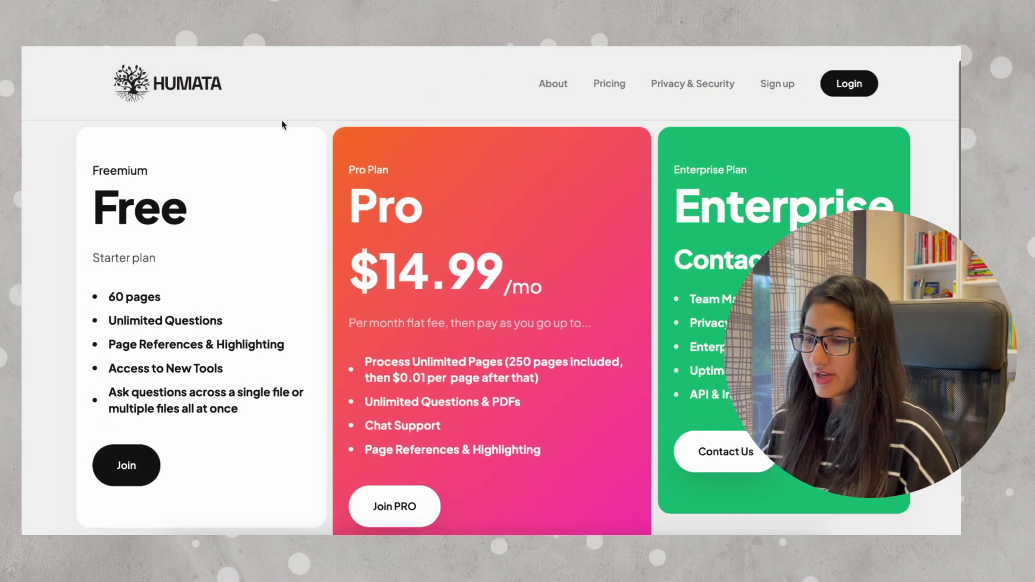
pyautogui.scroll(-1, 283, 125)
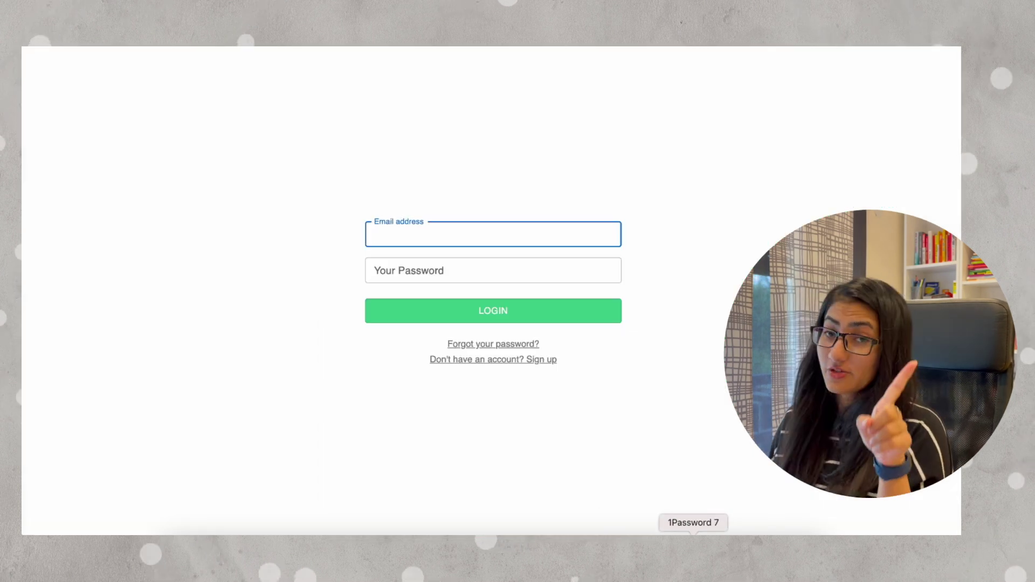
pyautogui.press('super+v')
# Log in to Humata with the account password.
pyautogui.click(415, 275)
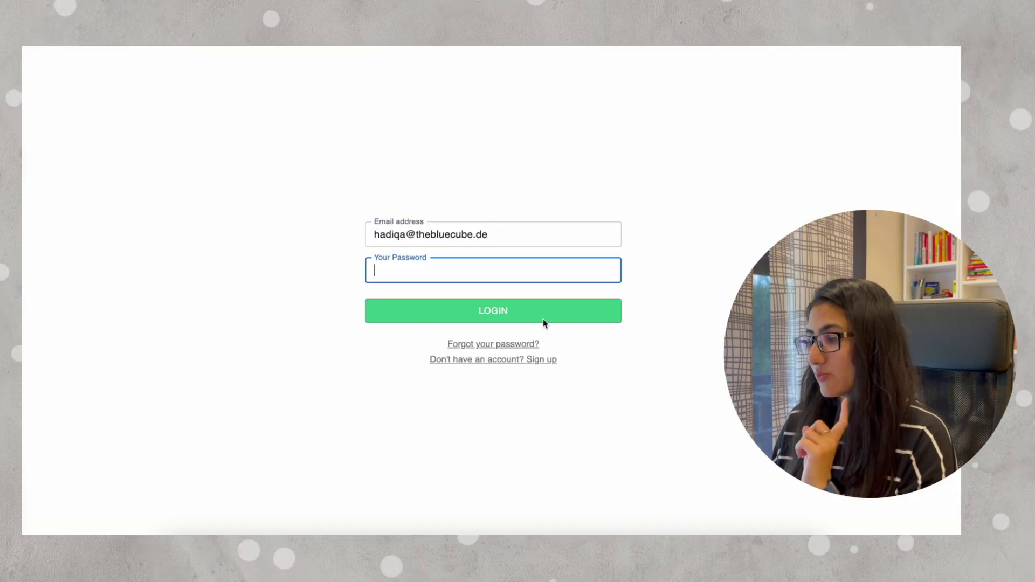
pyautogui.press('super+v')
pyautogui.click(417, 312)
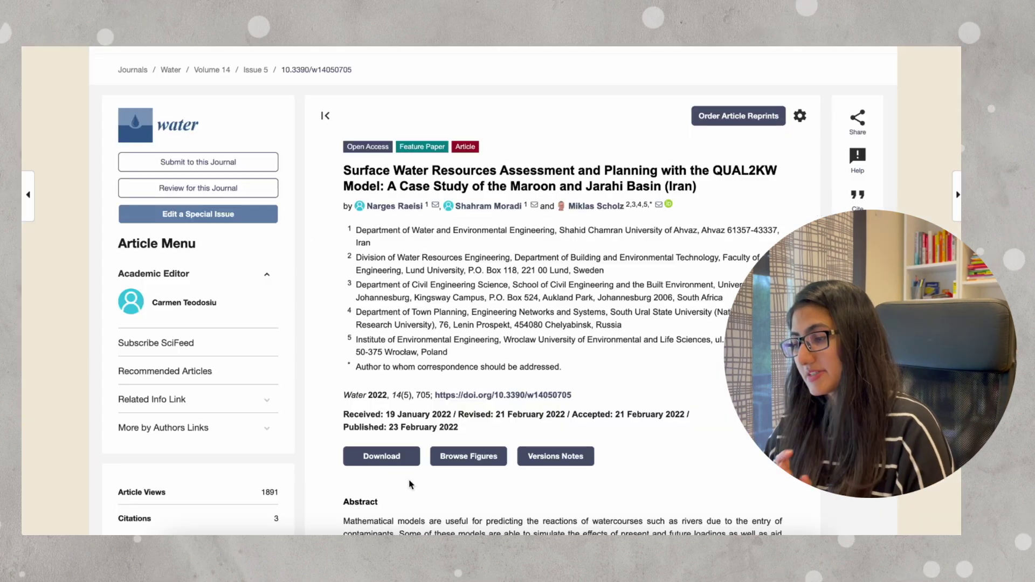
# Download the water-14-00705-v2.pdf article as a PDF and open it in Humata for questions.
pyautogui.click(401, 458)
pyautogui.click(381, 483)
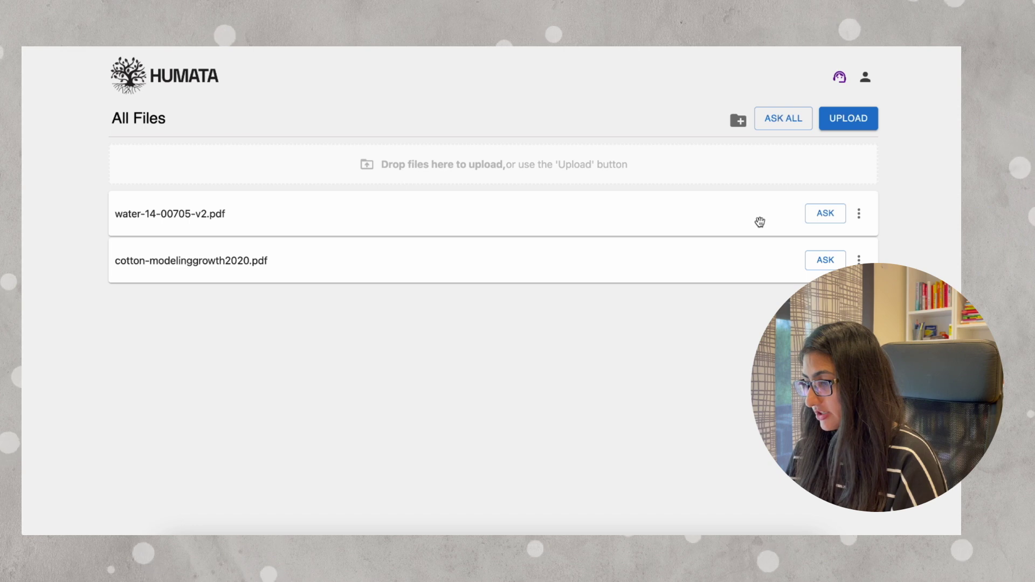
pyautogui.click(826, 214)
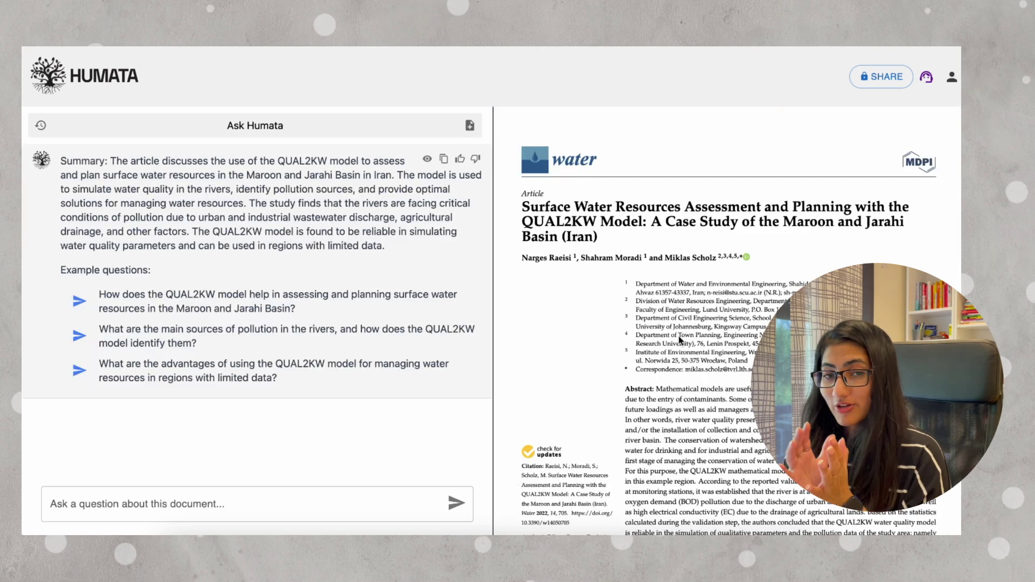
# Ask Humata 'What are the limitations of this paper?' about the water paper.
pyautogui.scroll(-15, 679, 338)
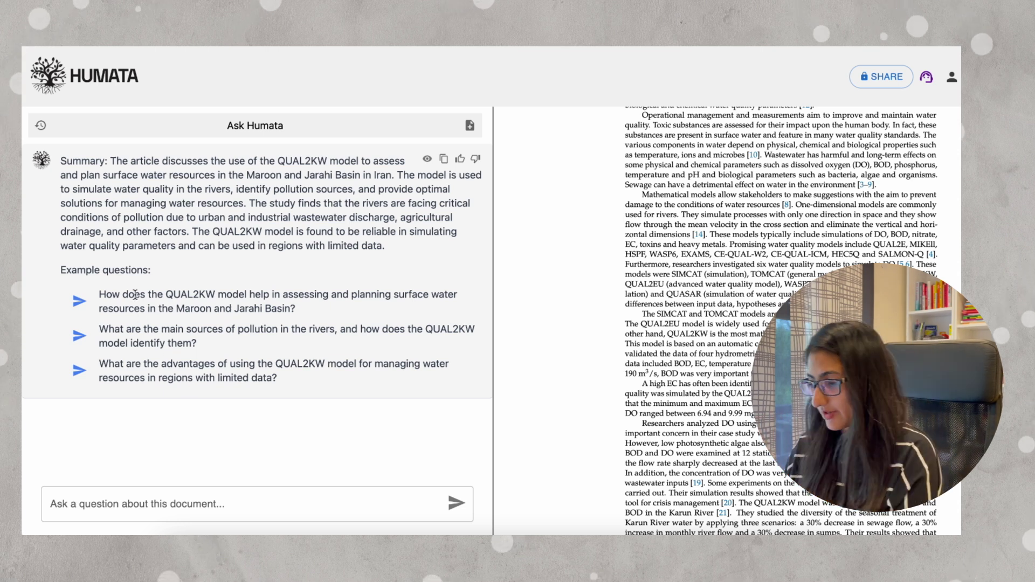
pyautogui.click(242, 503)
pyautogui.write('What ')
pyautogui.write('are')
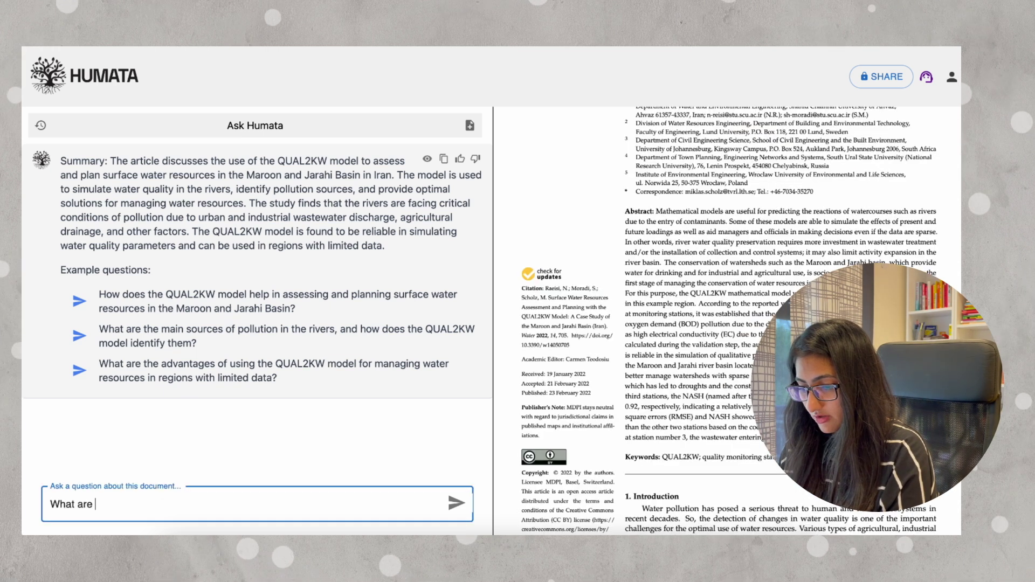
pyautogui.write(' the limitations')
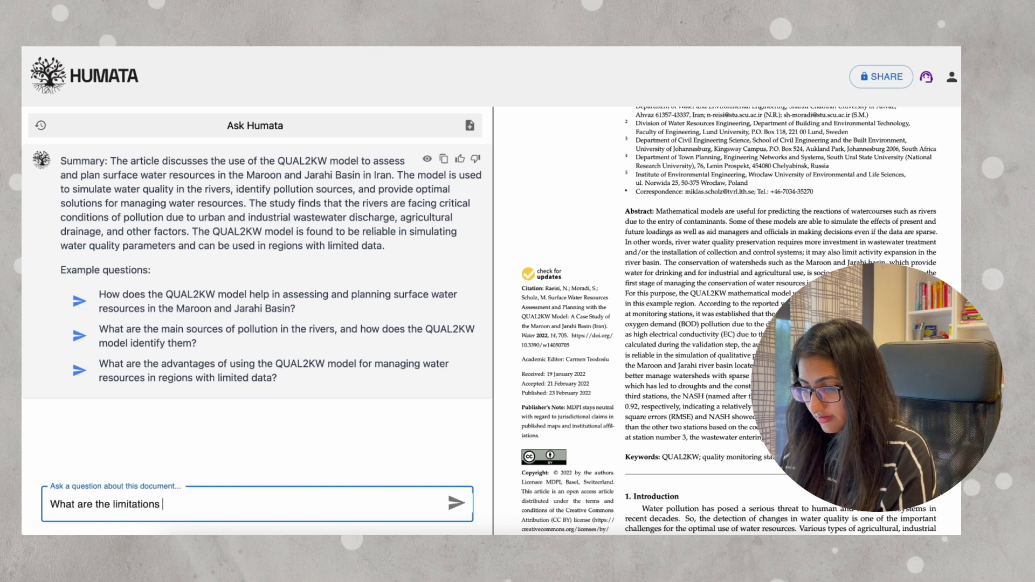
pyautogui.write(' of this paper?')
pyautogui.press('Return')
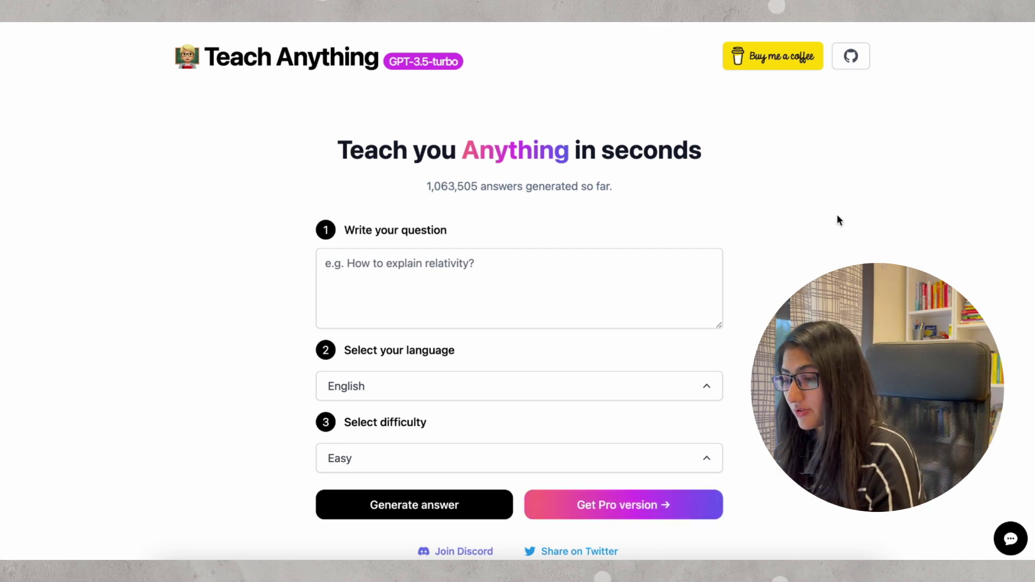
# Keep the answer language as English and the difficulty level as Easy.
pyautogui.scroll(-2, 428, 328)
pyautogui.click(430, 337)
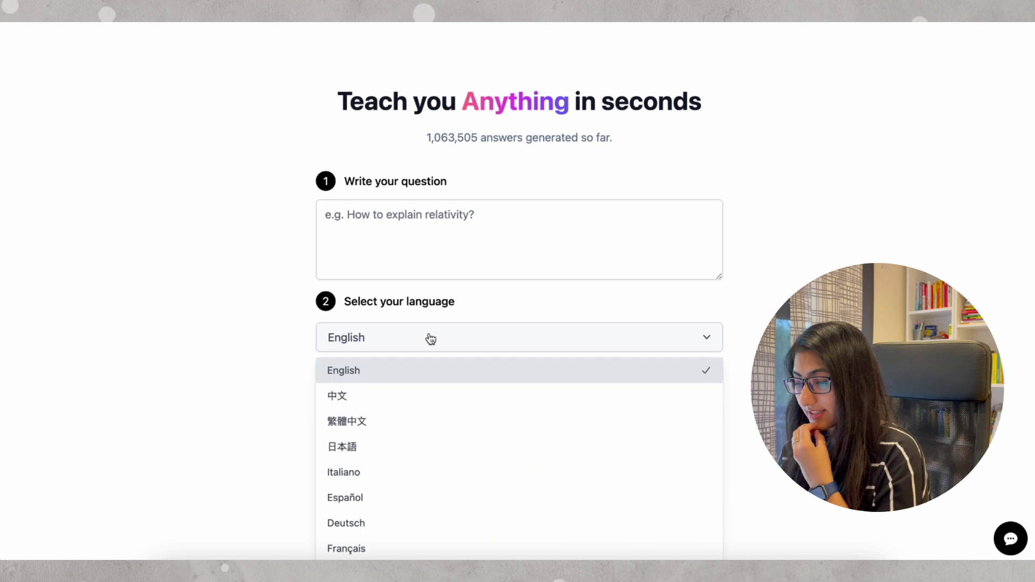
pyautogui.scroll(-5, 417, 468)
pyautogui.scroll(2, 415, 467)
pyautogui.click(425, 210)
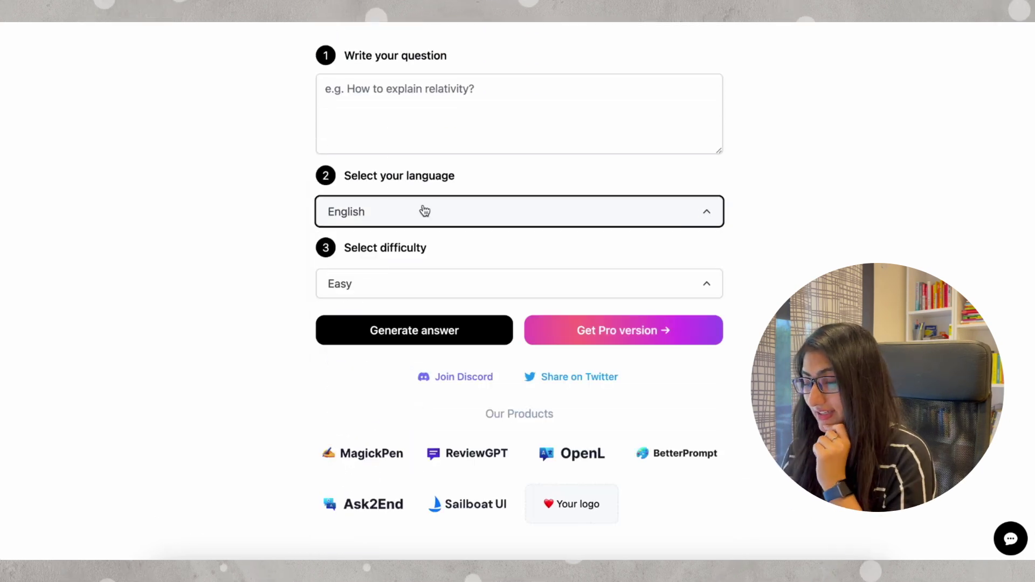
pyautogui.click(422, 291)
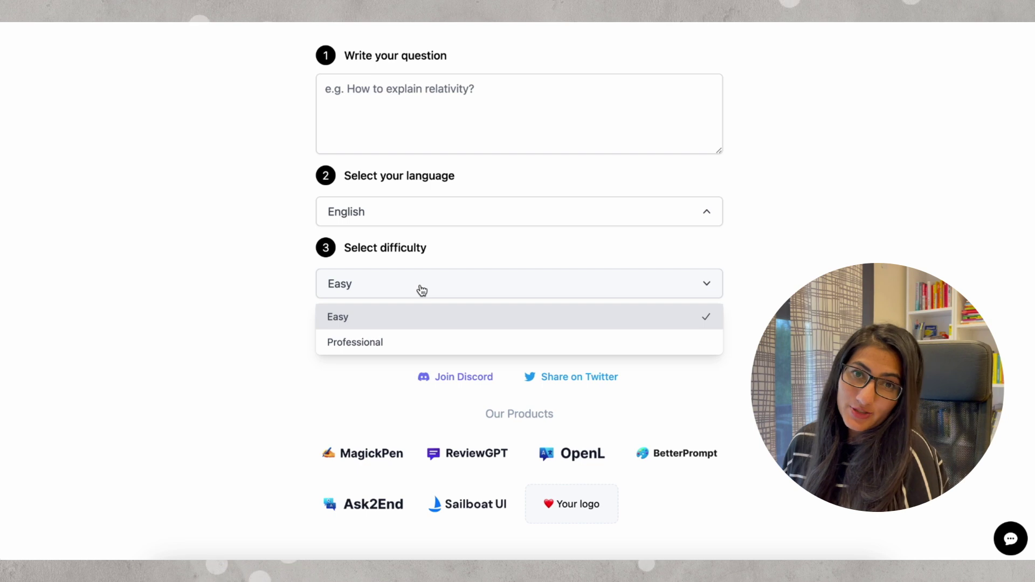
pyautogui.click(422, 290)
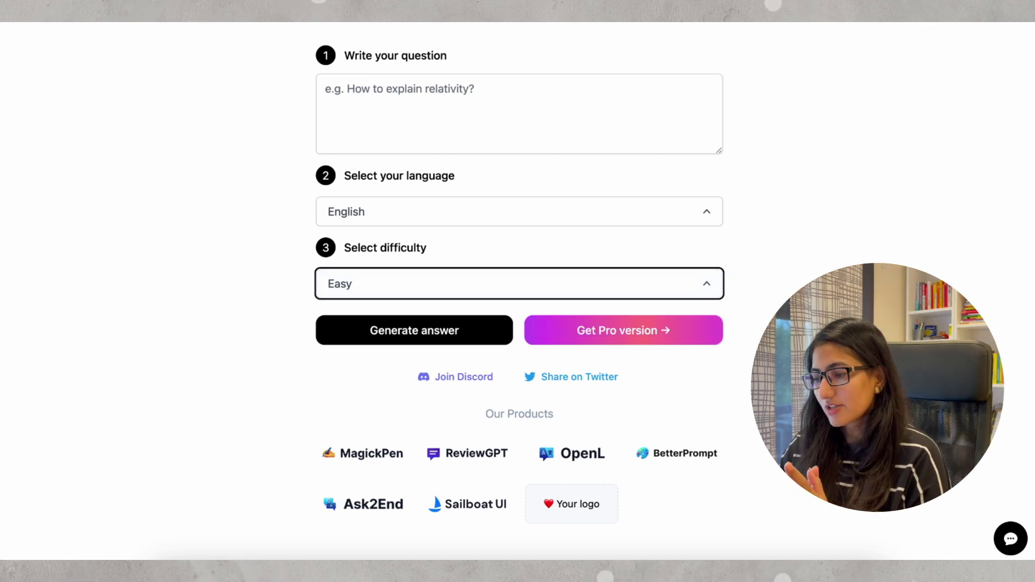
# Ask 'What are the sustainable development goals?' and generate the answer.
pyautogui.scroll(2, 519, 291)
pyautogui.click(519, 205)
pyautogui.write('W')
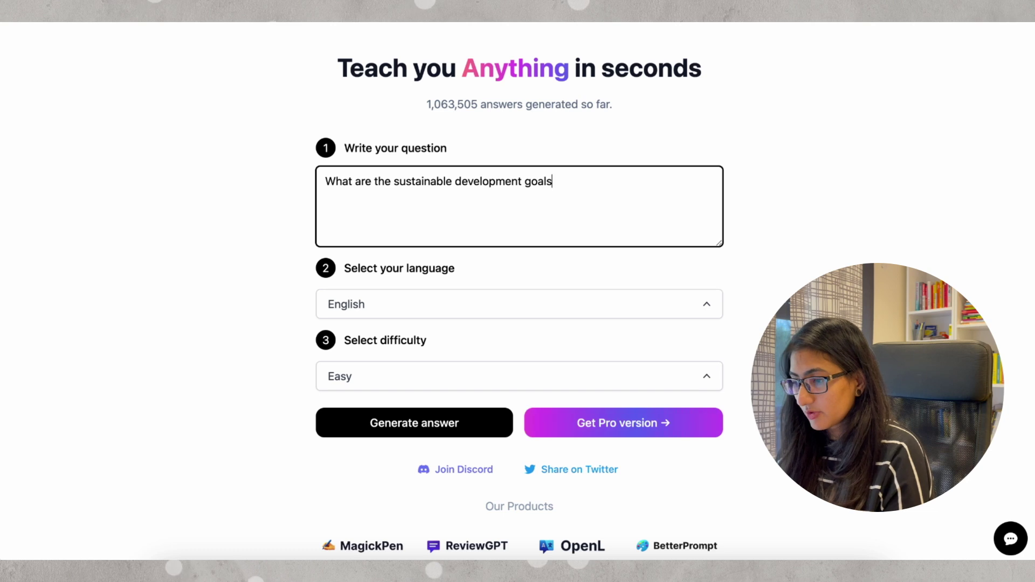
pyautogui.click(440, 420)
pyautogui.scroll(-8, 440, 420)
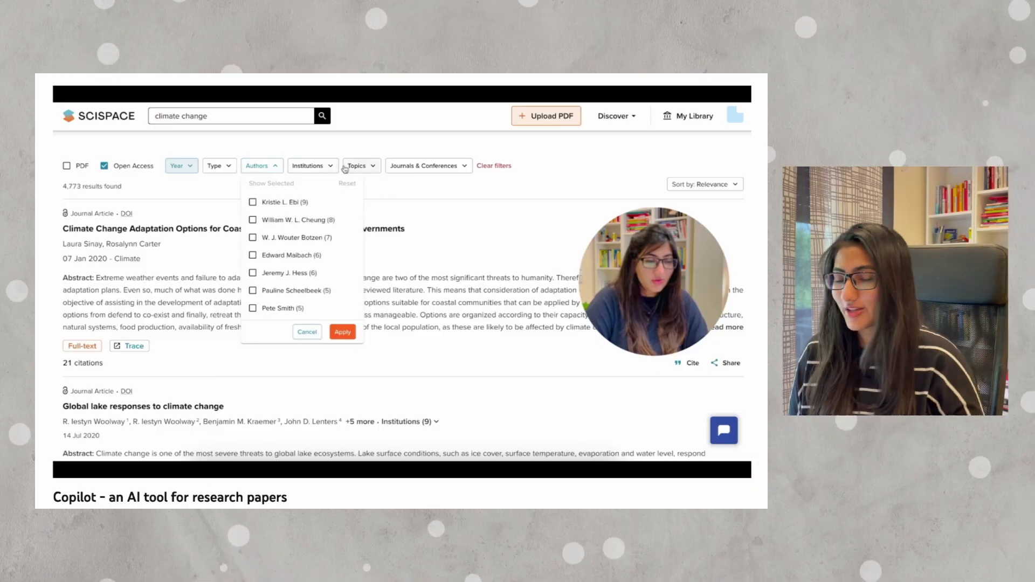
# Check the Topics filter and ask Copilot what is unique about the wildfire paper.
pyautogui.click(345, 169)
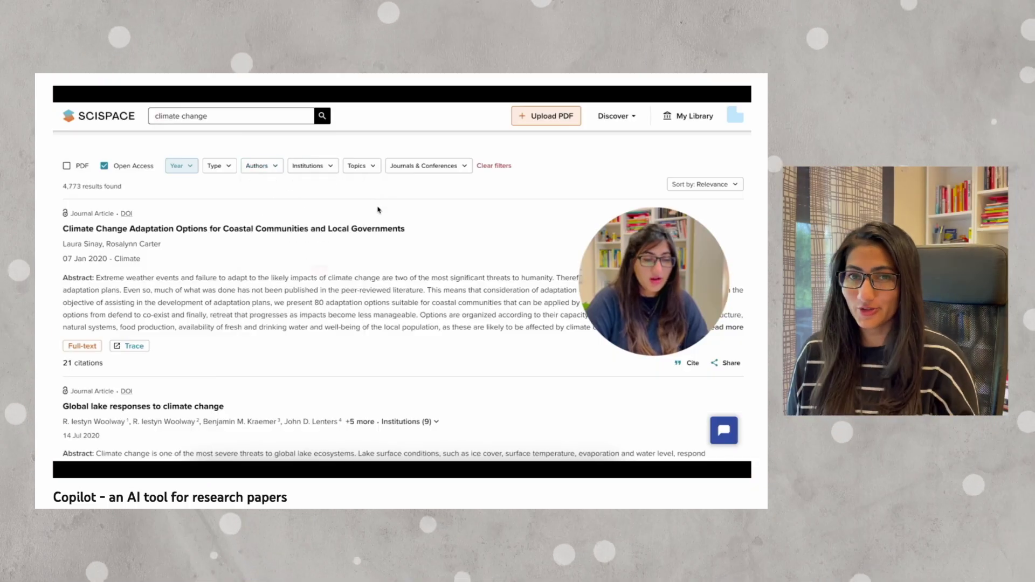
pyautogui.click(372, 167)
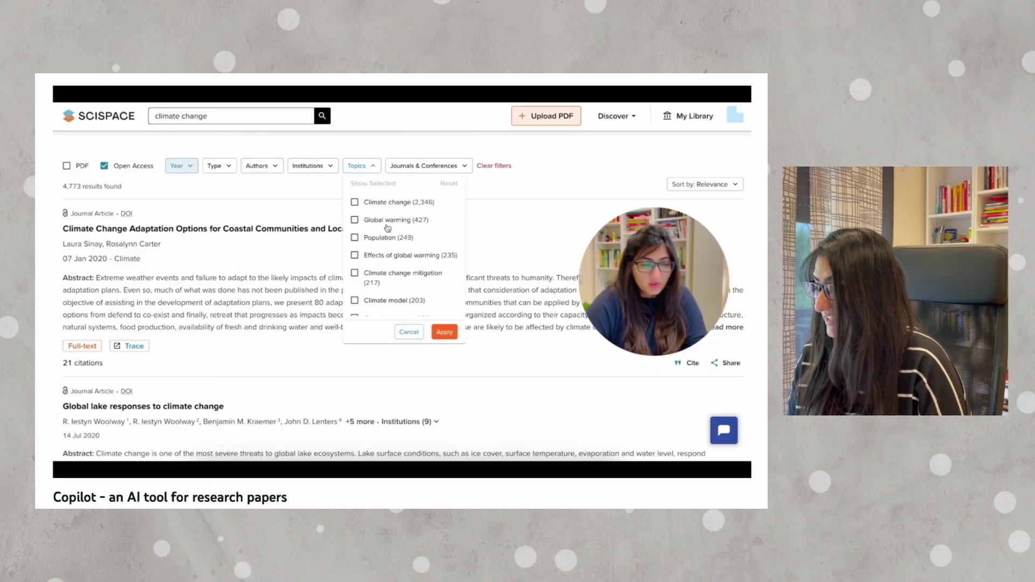
pyautogui.scroll(-3, 401, 253)
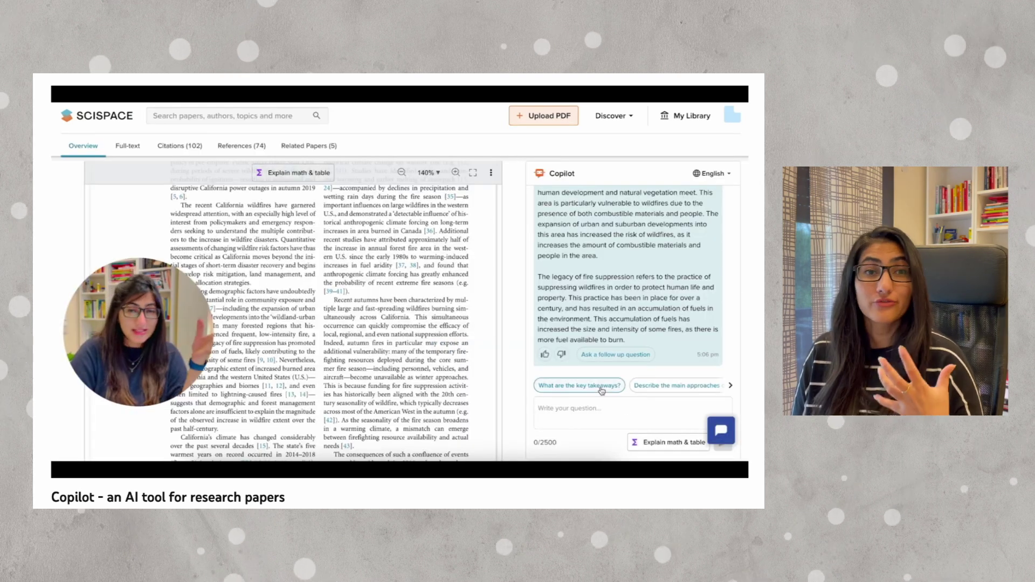
pyautogui.click(624, 385)
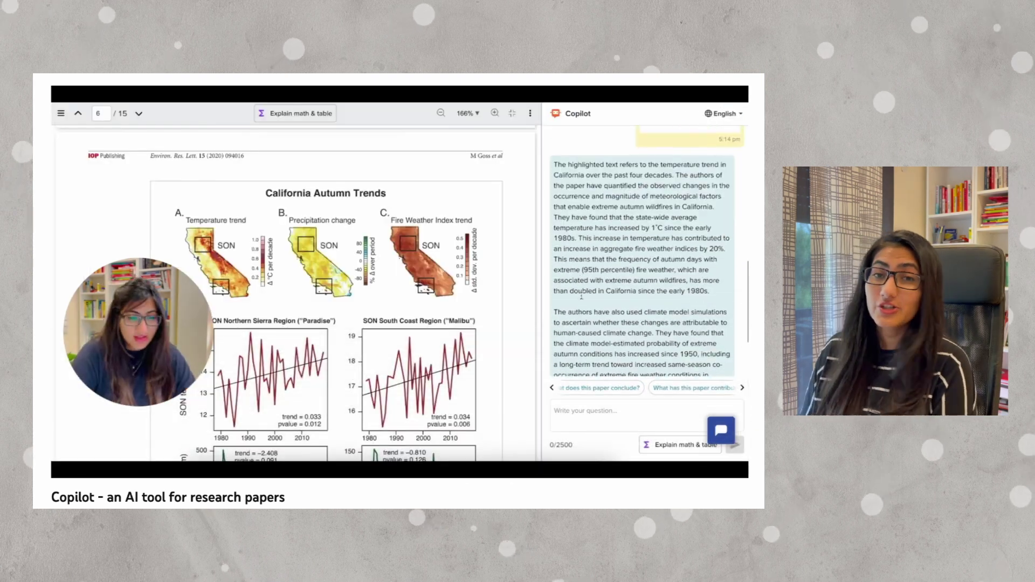
pyautogui.scroll(-5, 641, 216)
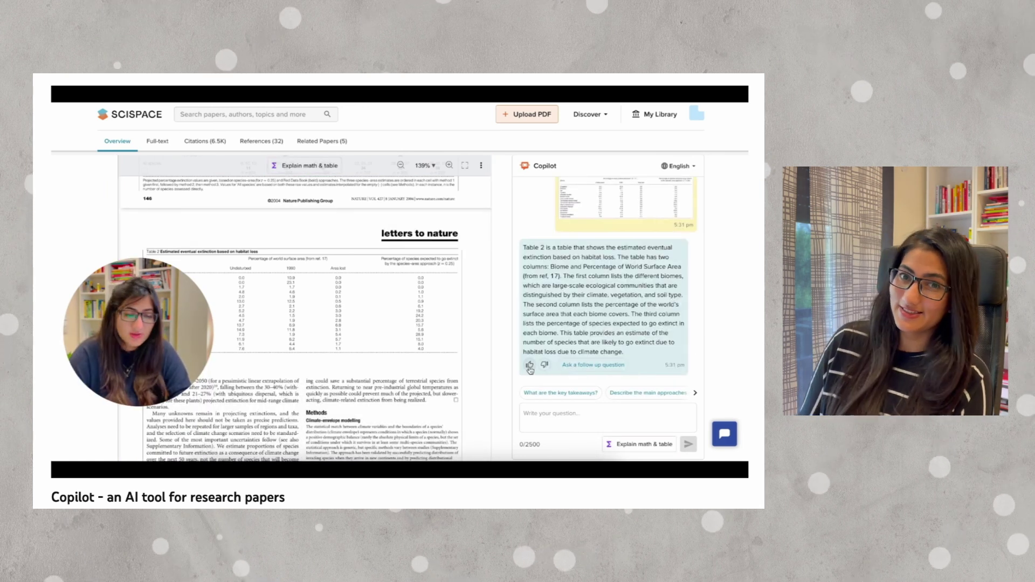
# Rate the Table 2 explanation helpful and ask a follow-up about habitat loss in Africa.
pyautogui.click(529, 365)
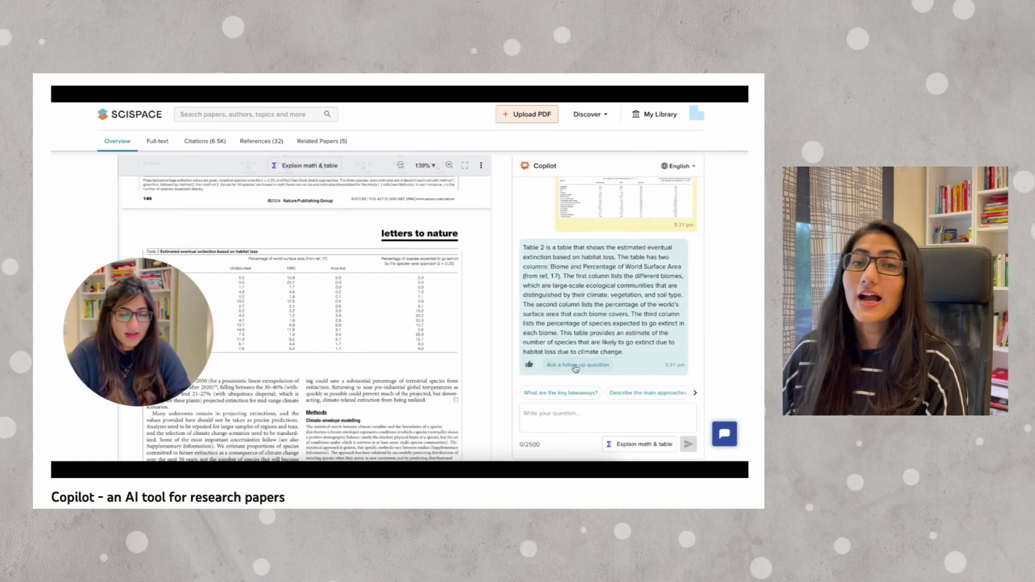
pyautogui.click(592, 365)
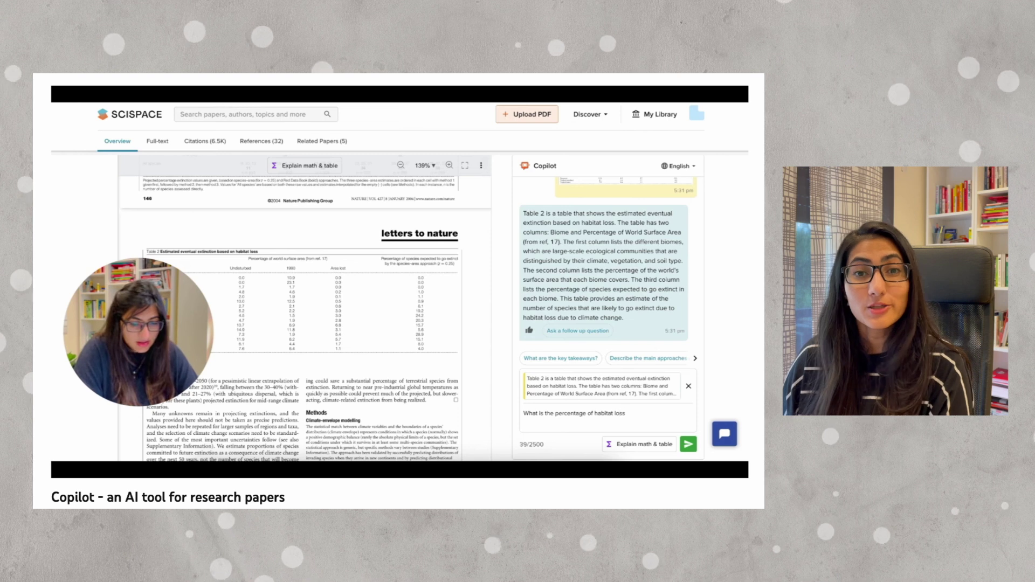
pyautogui.press('Return')
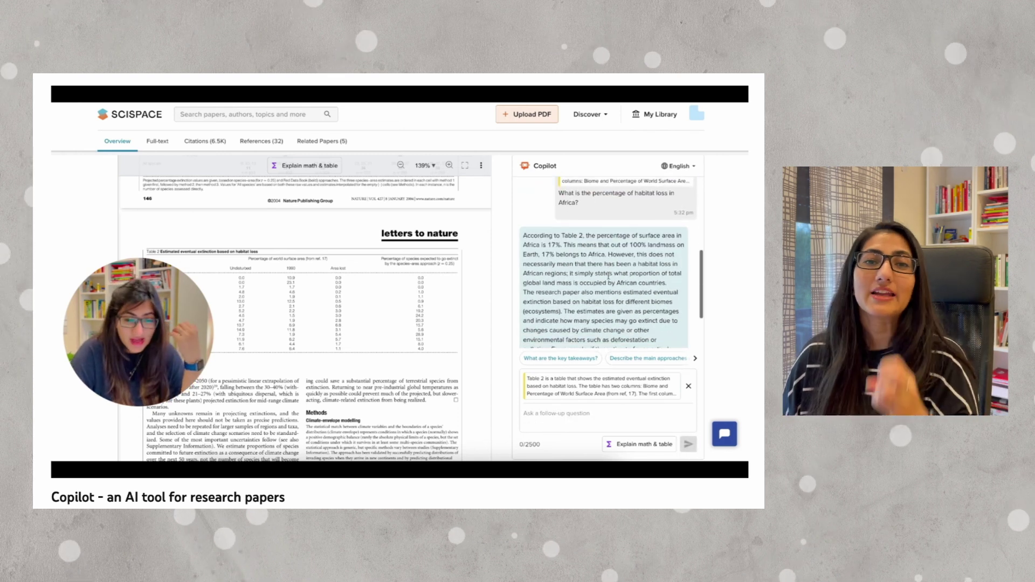
pyautogui.scroll(-3, 582, 280)
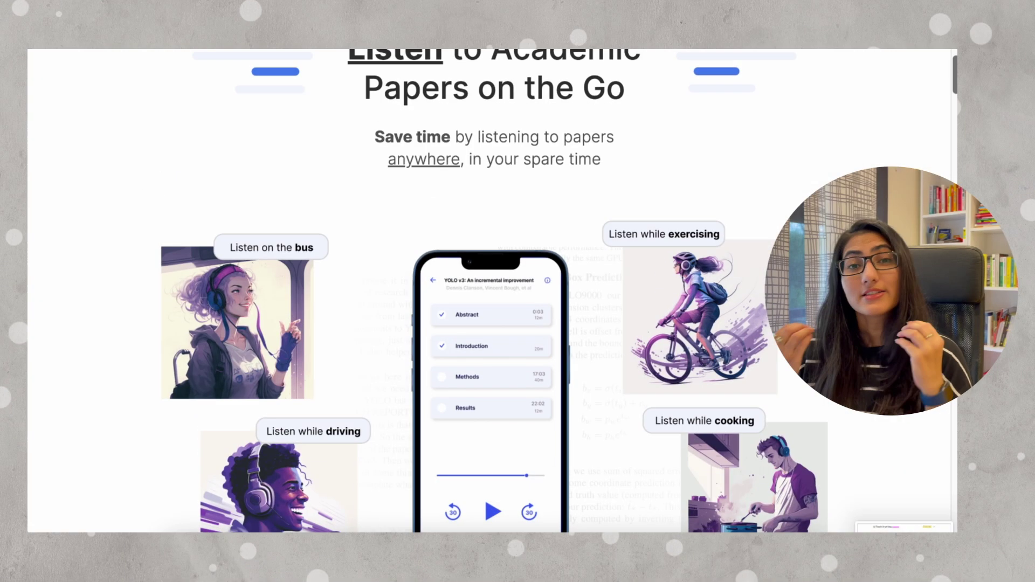
# Scroll through Listening.io's feature sections to 'The world's first mobile app' section.
pyautogui.scroll(-2, 492, 291)
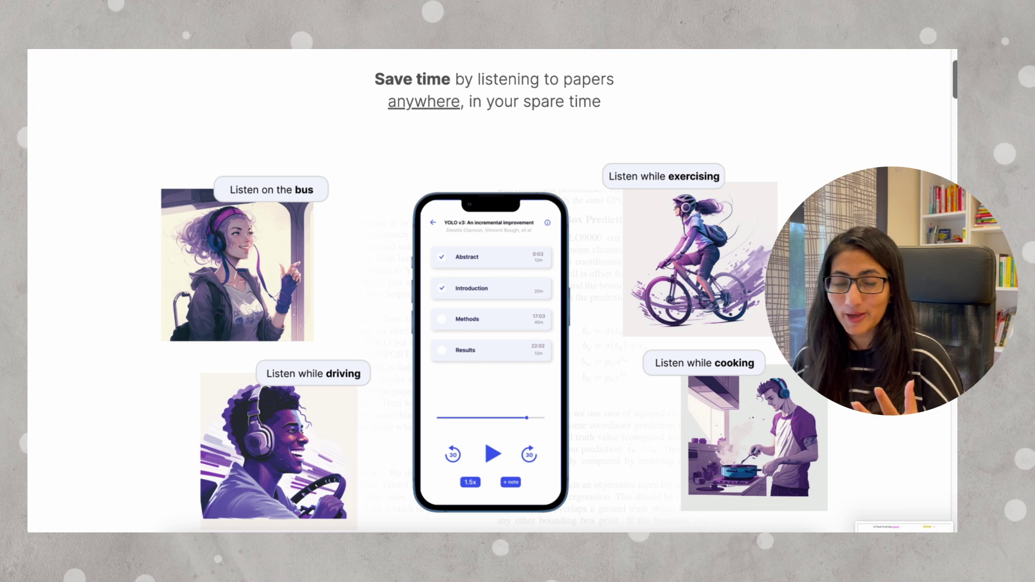
pyautogui.scroll(-6, 60, 447)
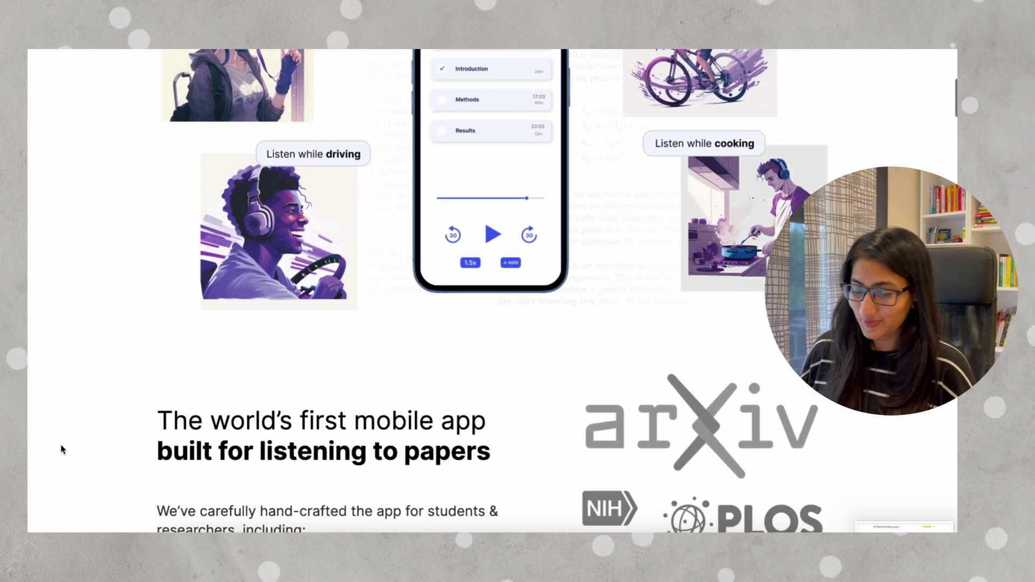
pyautogui.scroll(-1, 61, 449)
pyautogui.scroll(-3, 60, 449)
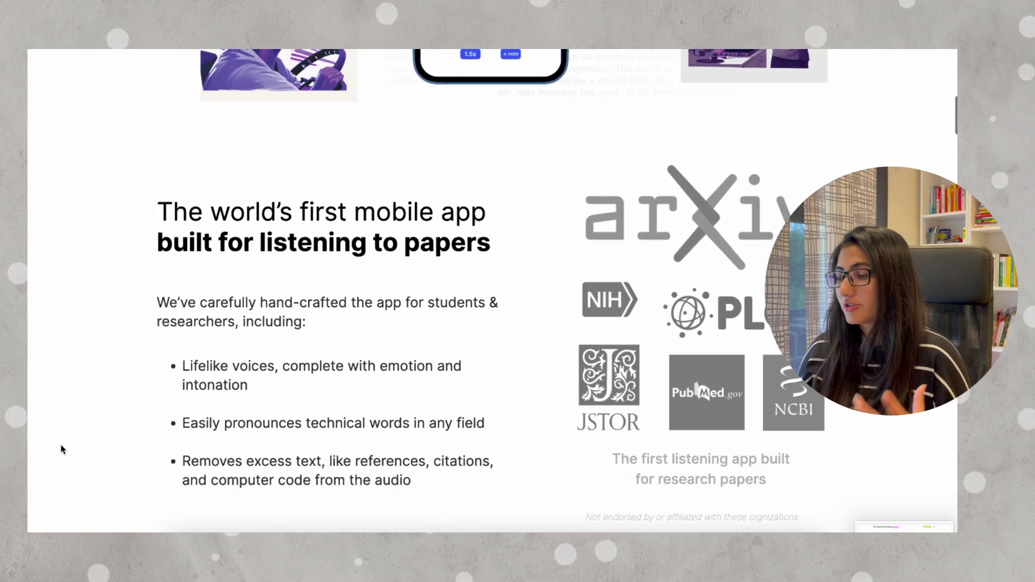
pyautogui.scroll(-4, 60, 448)
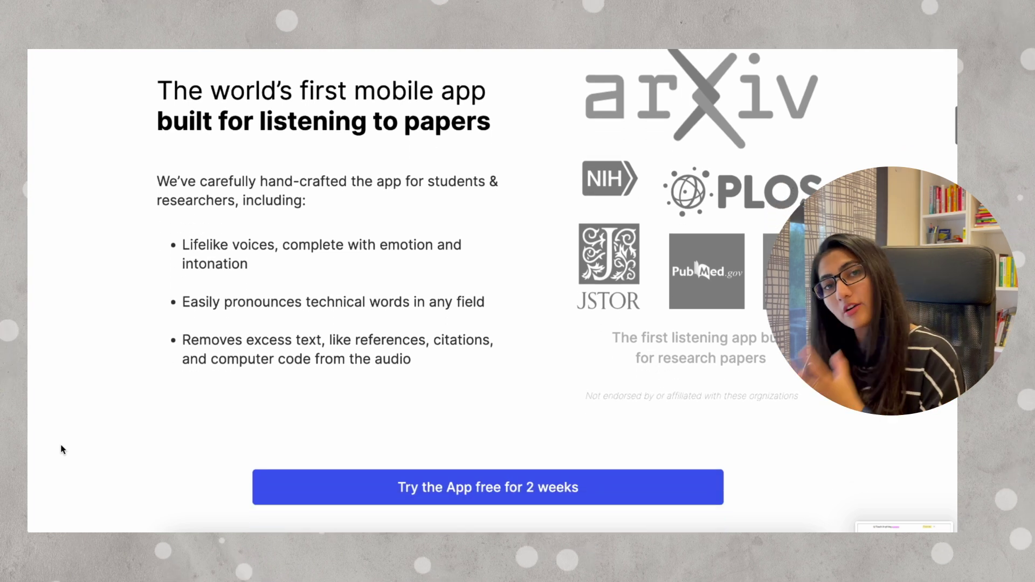
pyautogui.scroll(3, 60, 448)
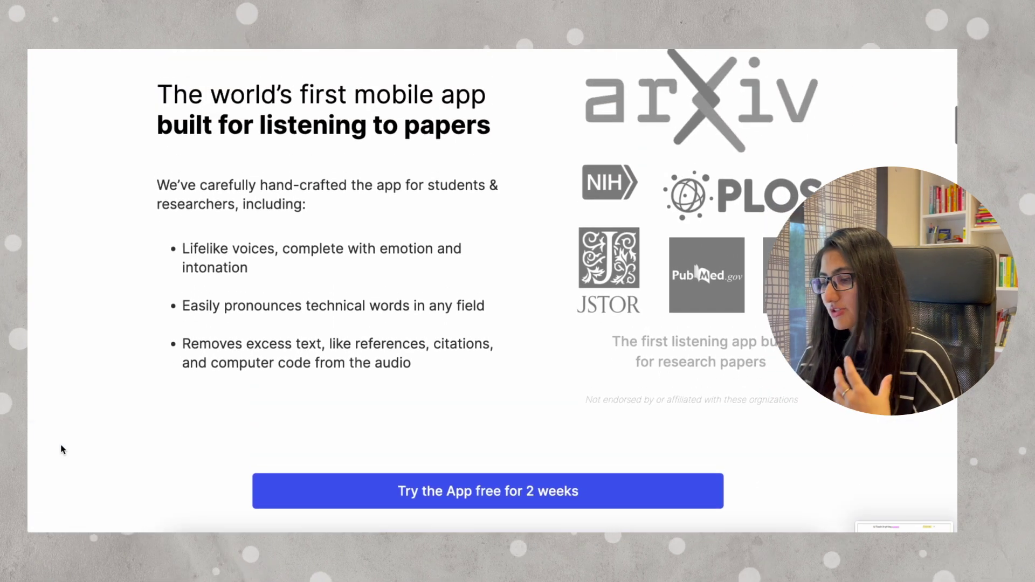
pyautogui.scroll(-12, 61, 448)
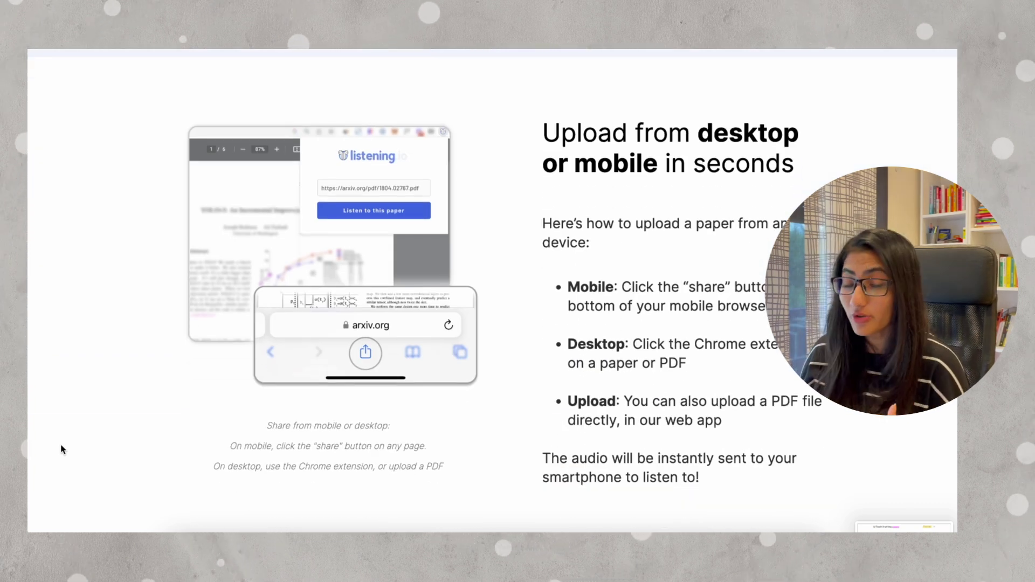
pyautogui.scroll(-10, 60, 448)
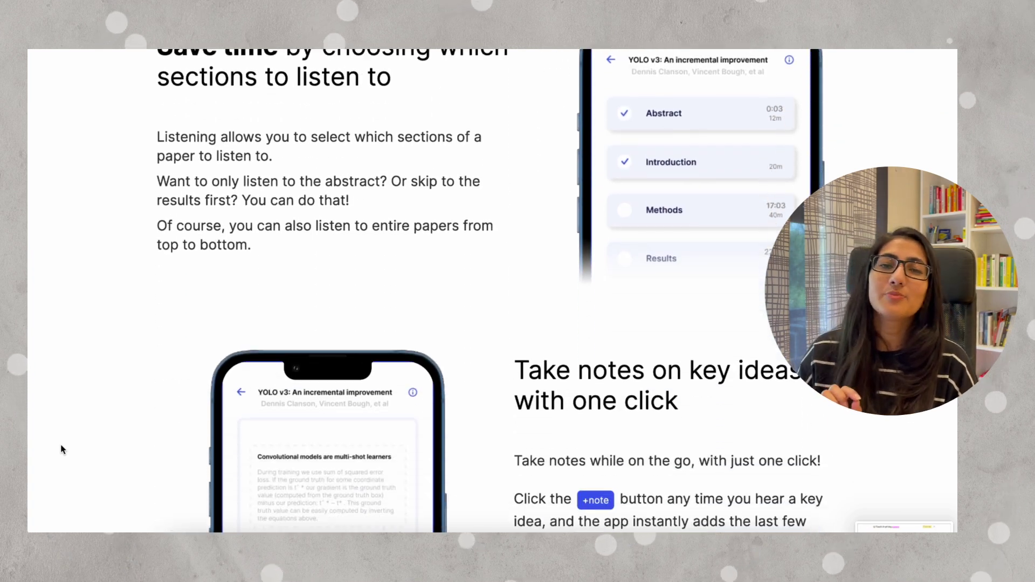
pyautogui.scroll(-3, 60, 448)
pyautogui.scroll(15, 61, 449)
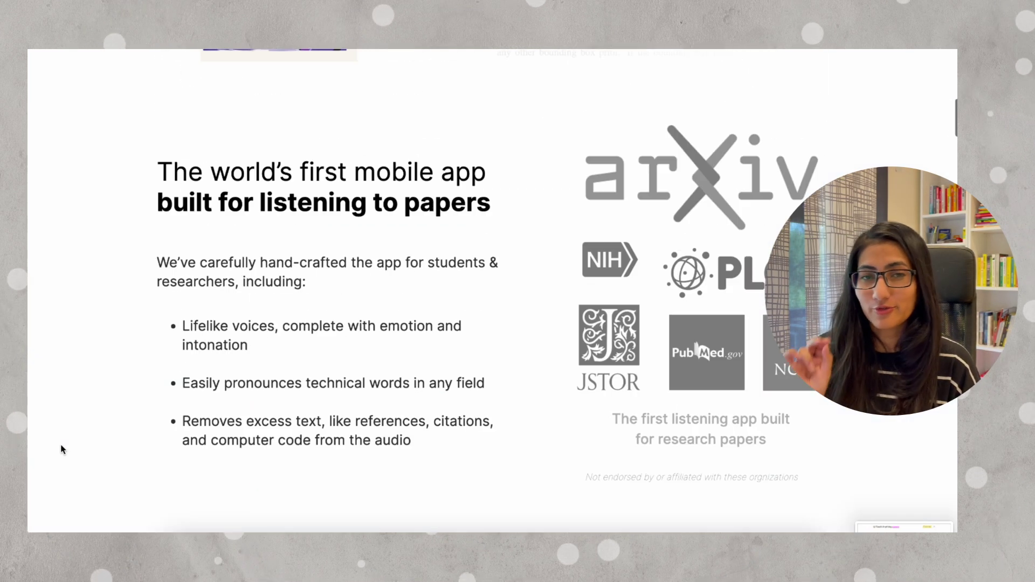
pyautogui.scroll(-1, 62, 449)
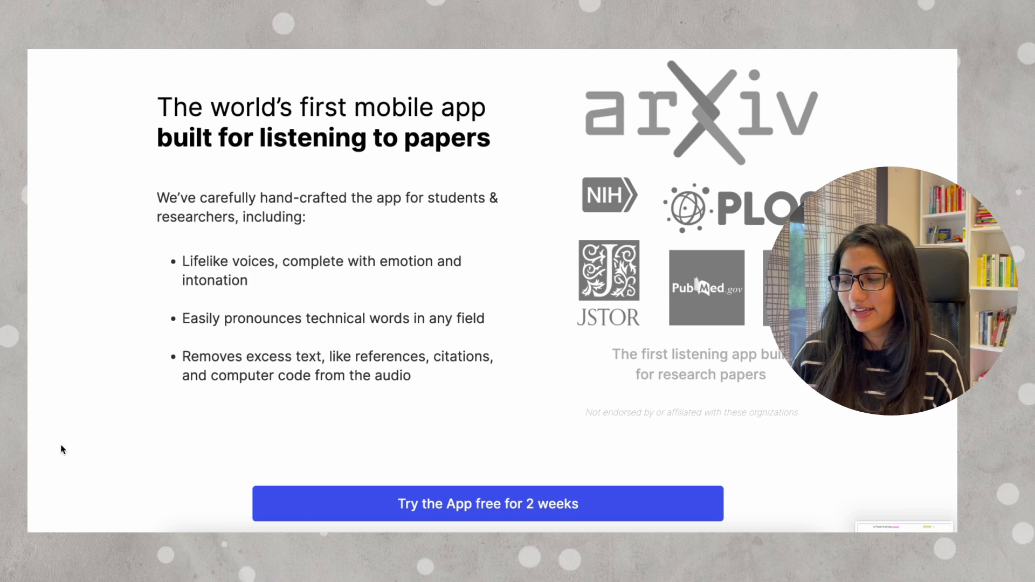